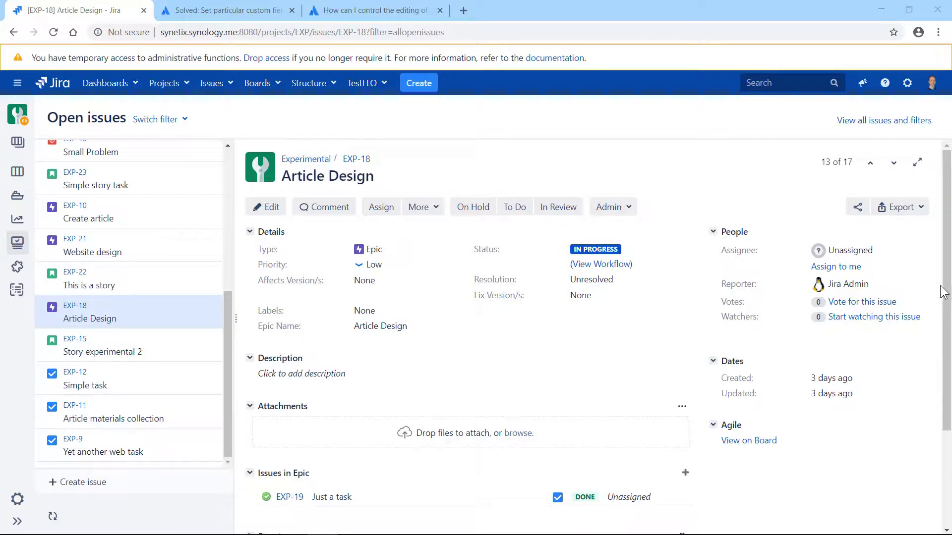
Create a Task in the Article Design epic with summary 'Task for project membera'.
{"action": "scroll", "coordinate": [946, 299], "scroll_direction": "down", "scroll_amount": 2}
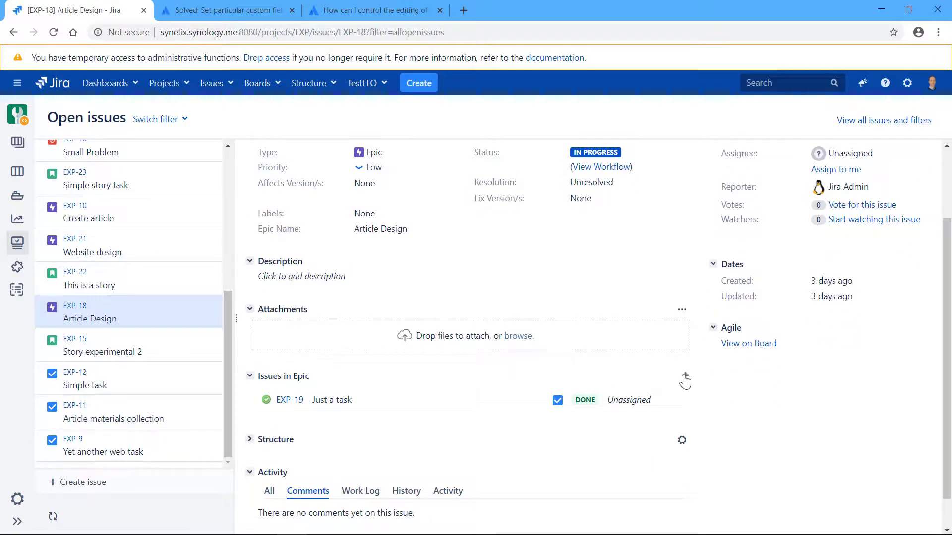
{"action": "left_click", "coordinate": [686, 377]}
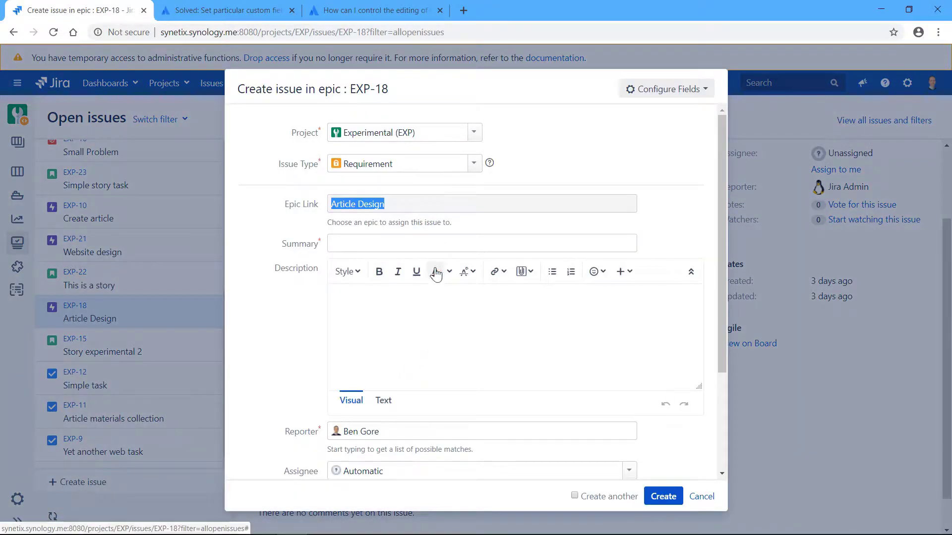
{"action": "left_click", "coordinate": [472, 166]}
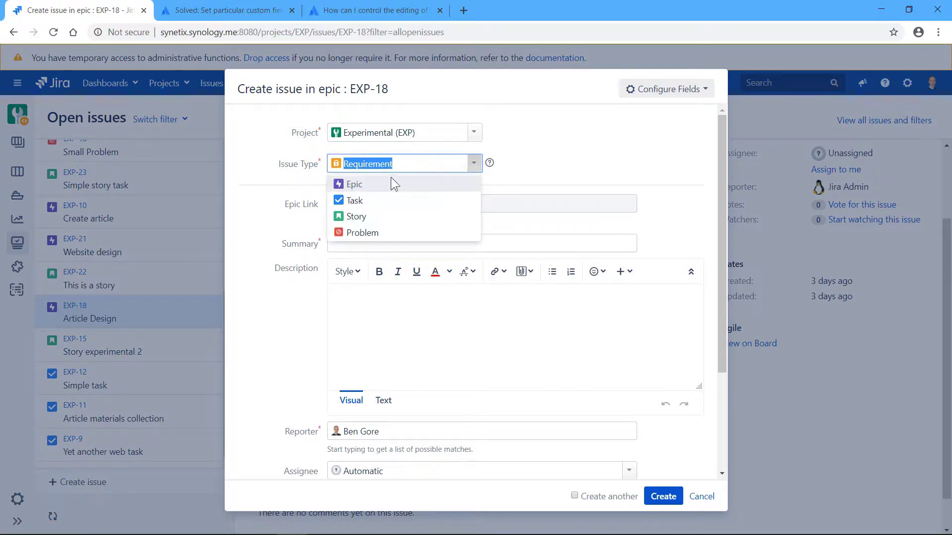
{"action": "left_click", "coordinate": [357, 206]}
{"action": "left_click", "coordinate": [388, 243]}
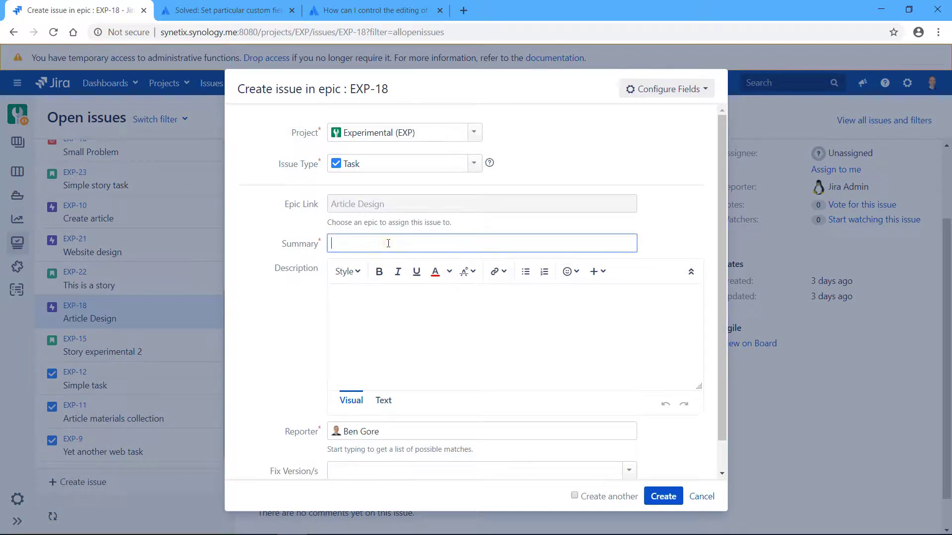
{"action": "type", "text": "Task for project membera"}
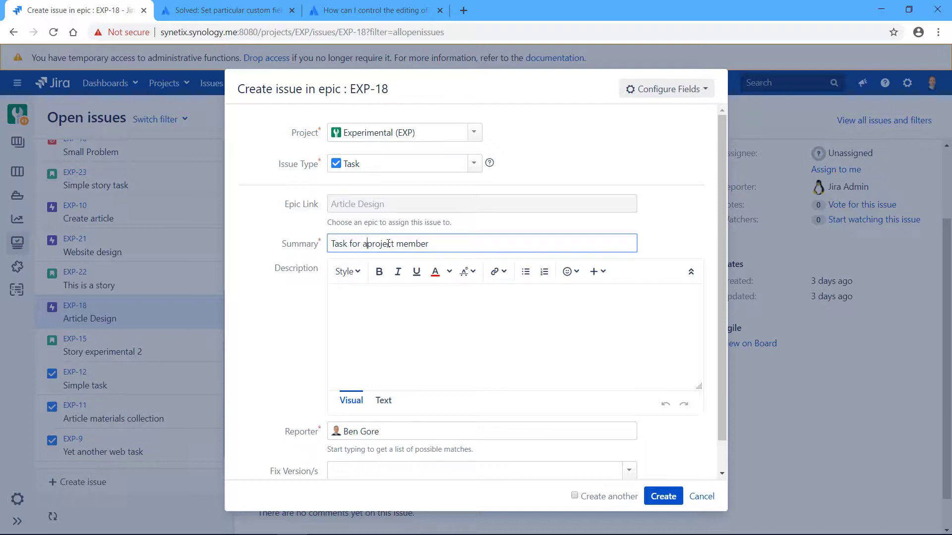
{"action": "left_click", "coordinate": [667, 493]}
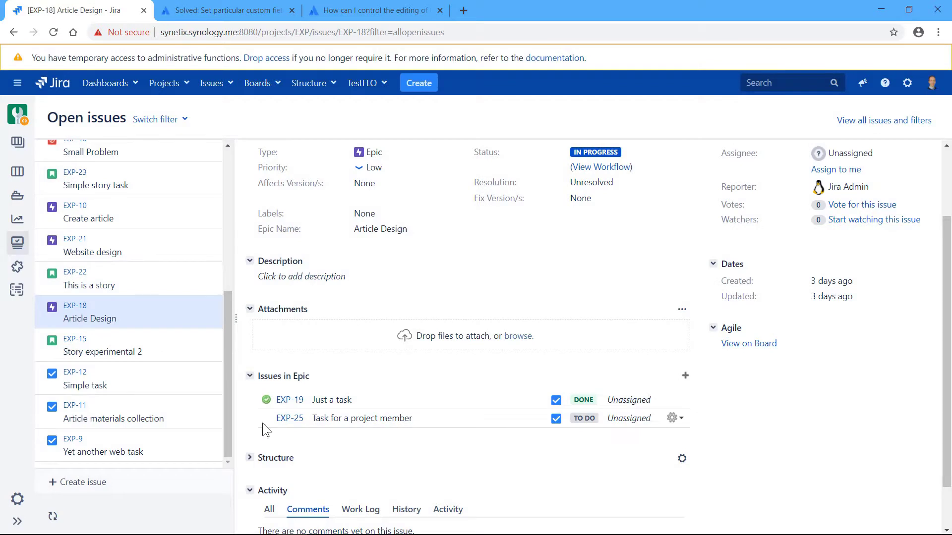
Open EXP-25, assign it to yourself, and set its description to 'Text'.
{"action": "left_click", "coordinate": [289, 422]}
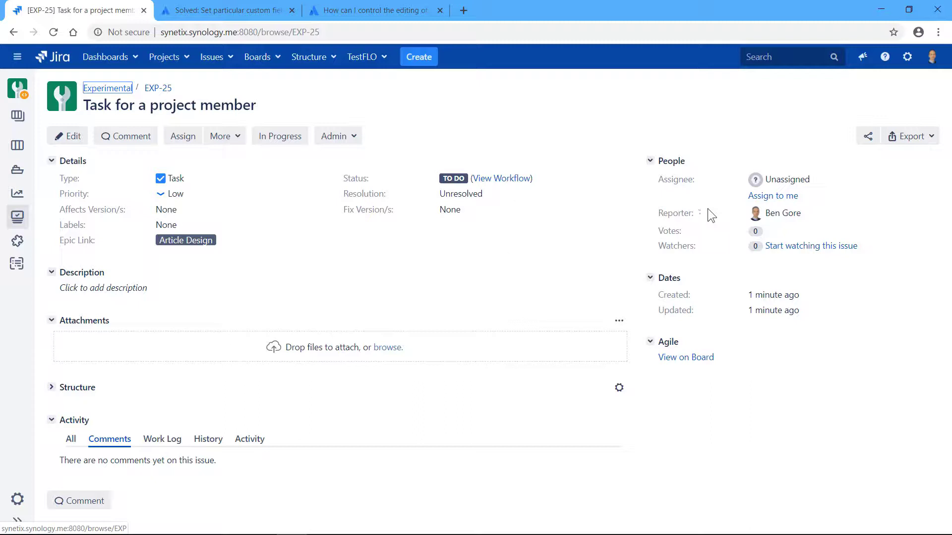
{"action": "left_click", "coordinate": [769, 197]}
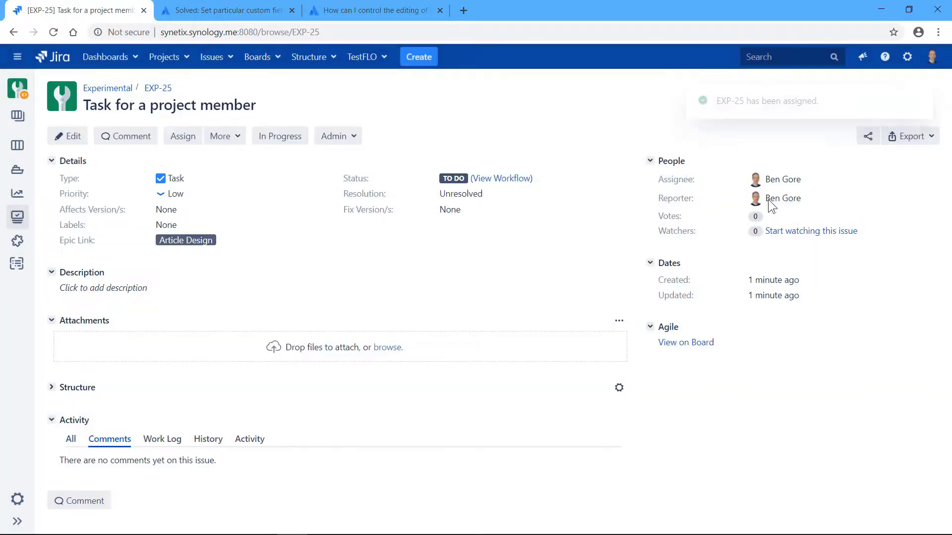
{"action": "left_click", "coordinate": [132, 288]}
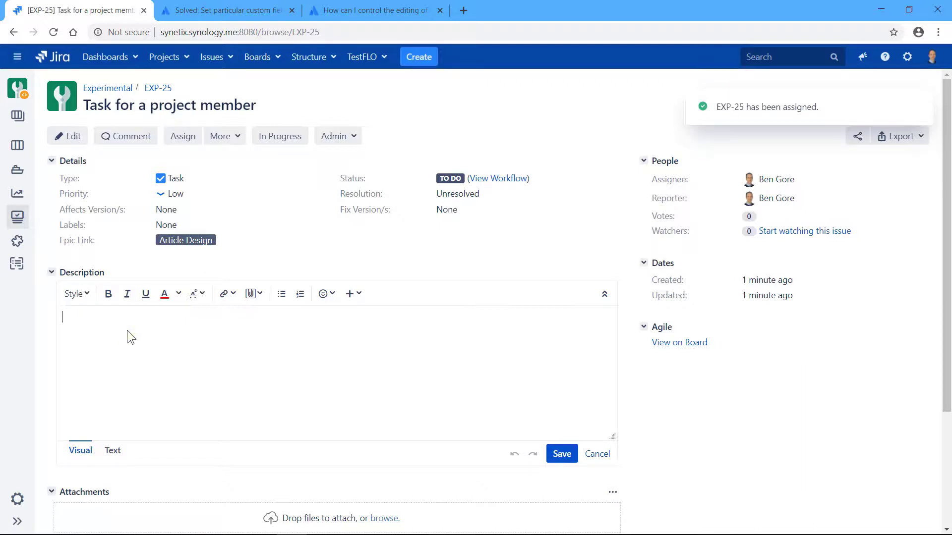
{"action": "type", "text": "Text"}
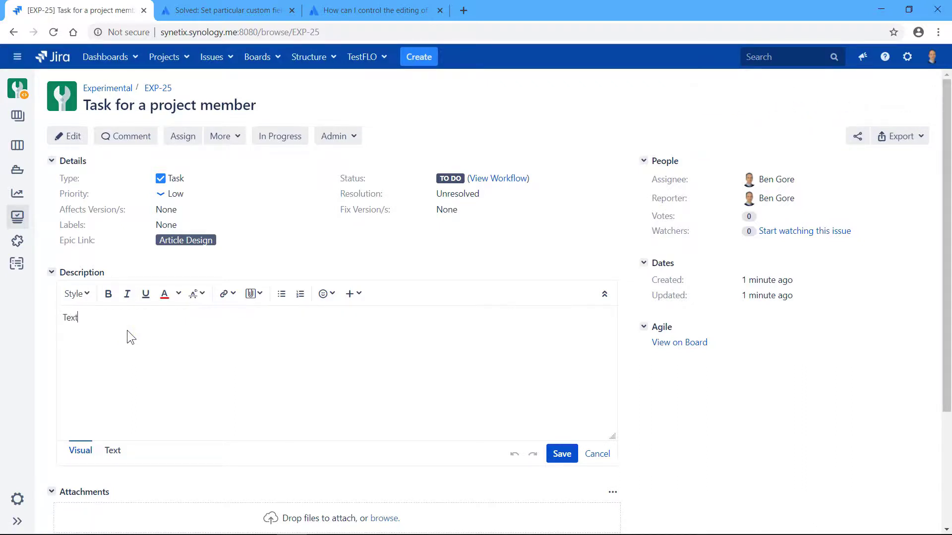
{"action": "left_click", "coordinate": [564, 457]}
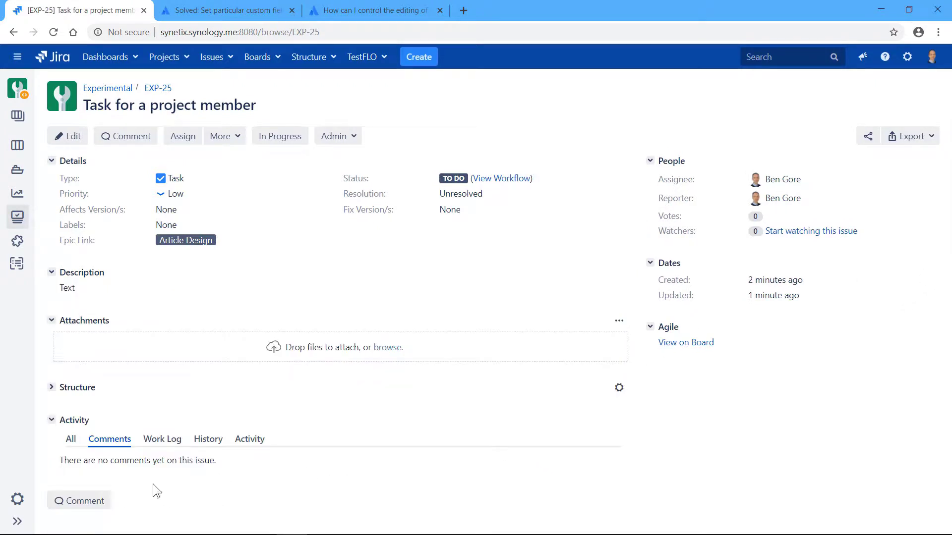
Post the comment 'Comment' on EXP-25.
{"action": "left_click", "coordinate": [80, 501]}
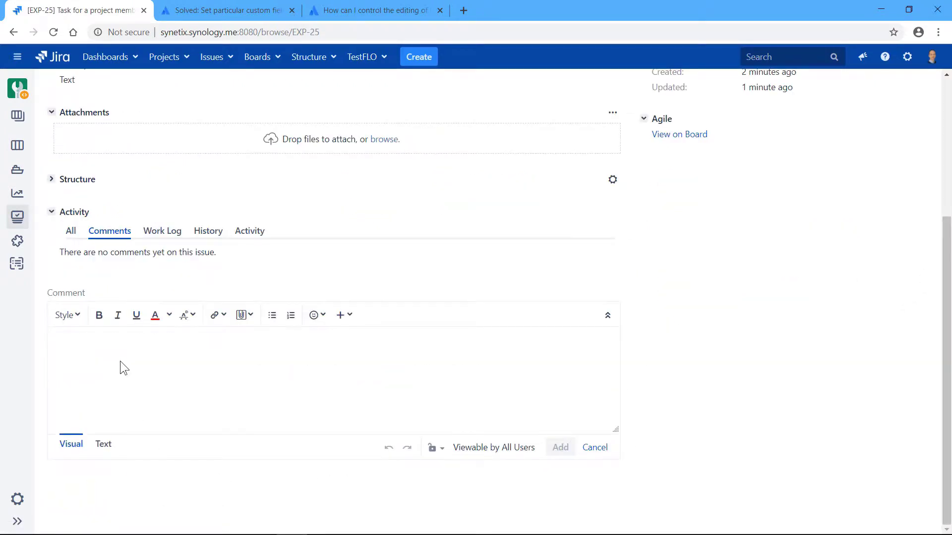
{"action": "type", "text": "Comments"}
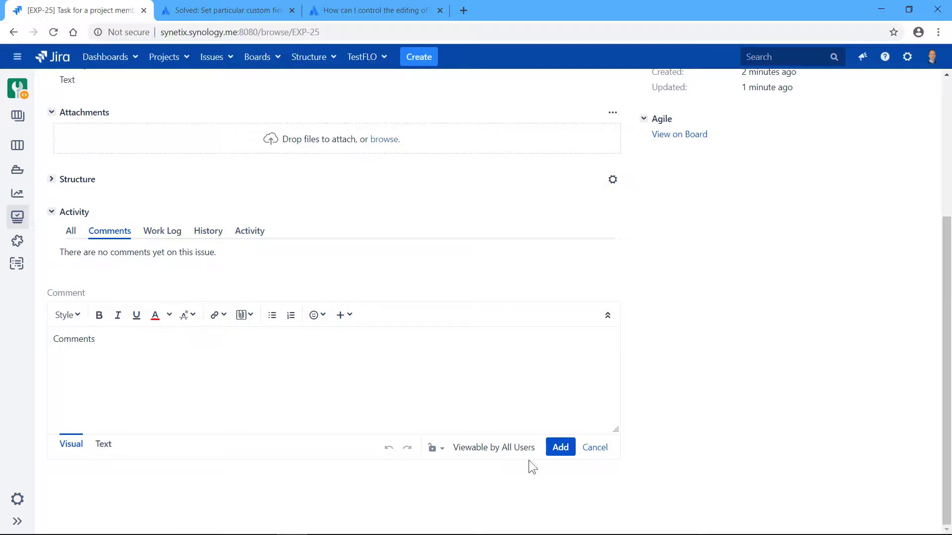
{"action": "left_click", "coordinate": [554, 447]}
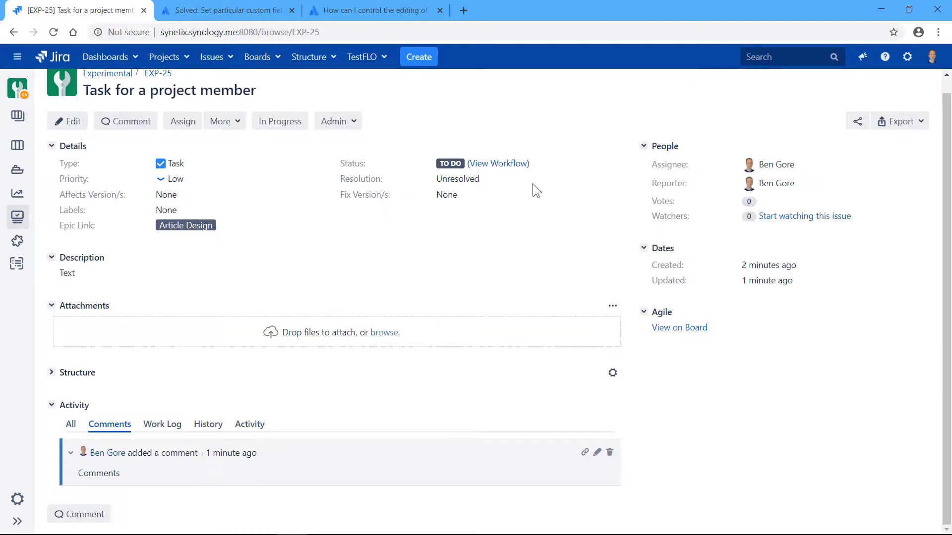
Move EXP-25 to In Progress and reassign it to another user found by searching 'be'.
{"action": "left_click", "coordinate": [279, 122]}
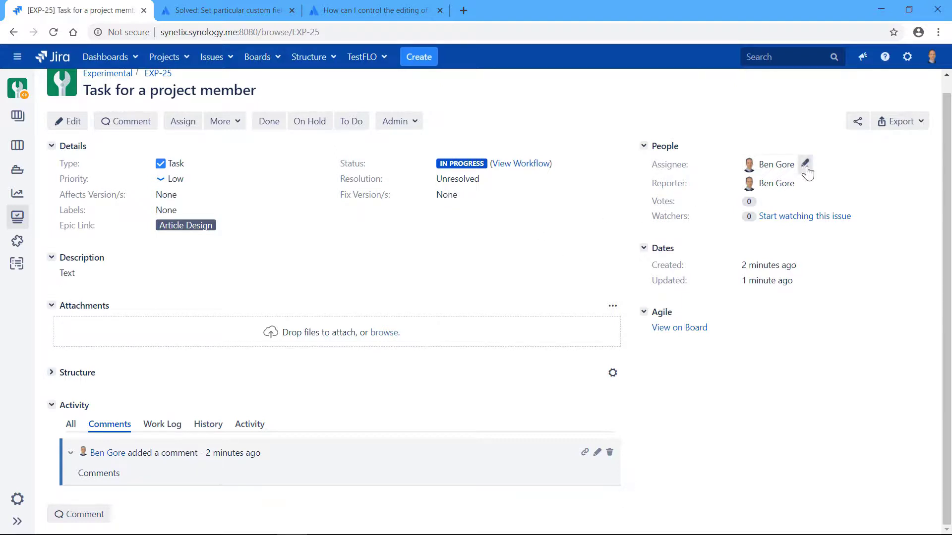
{"action": "left_click", "coordinate": [807, 164]}
{"action": "key", "text": "BackSpace"}
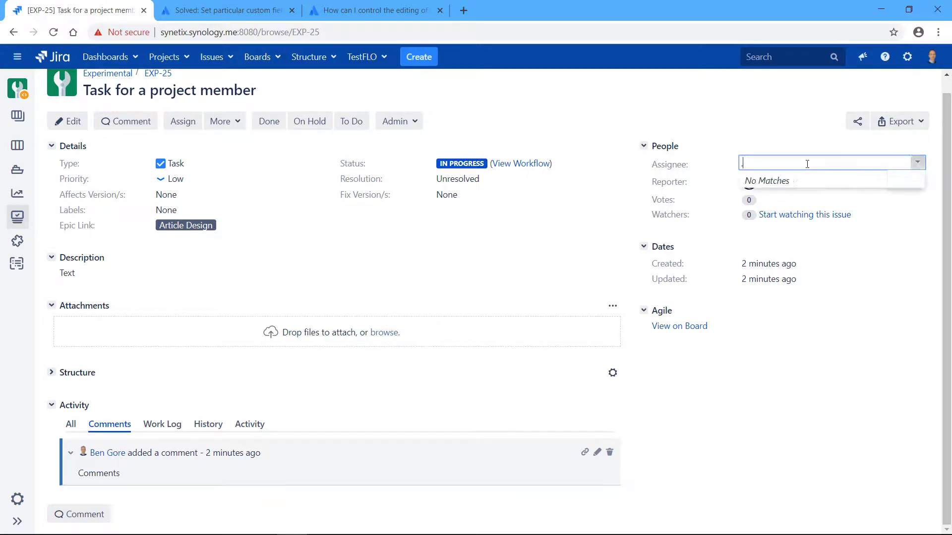
{"action": "key", "text": "BackSpace"}
{"action": "type", "text": "be"}
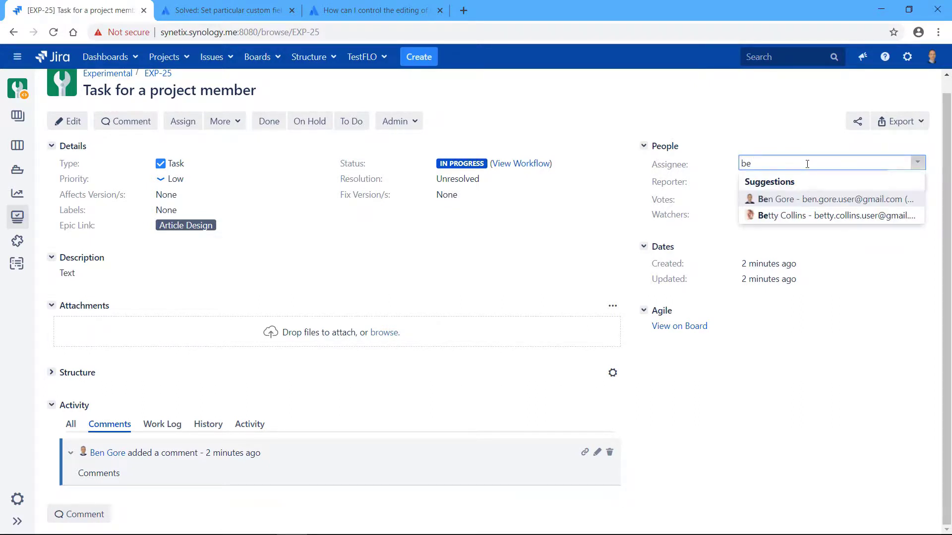
{"action": "left_click", "coordinate": [796, 222]}
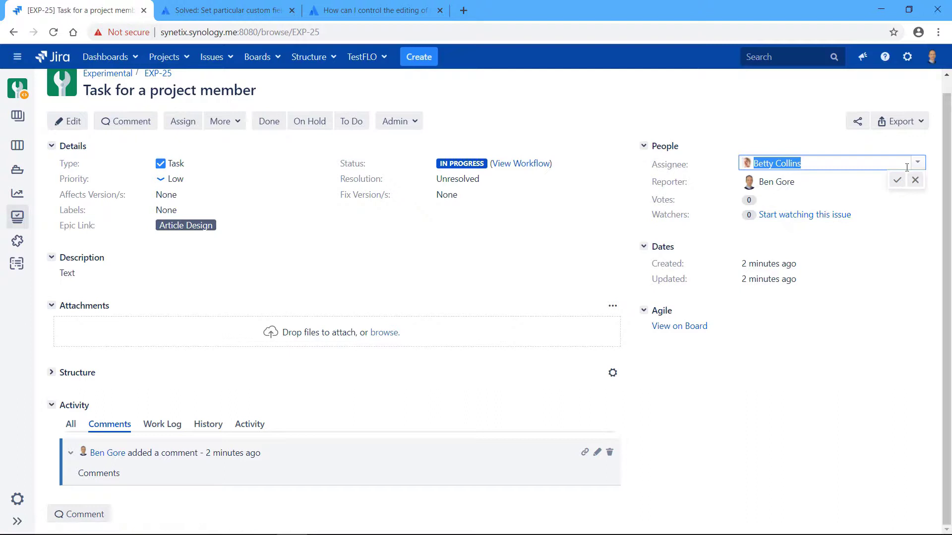
{"action": "left_click", "coordinate": [894, 185]}
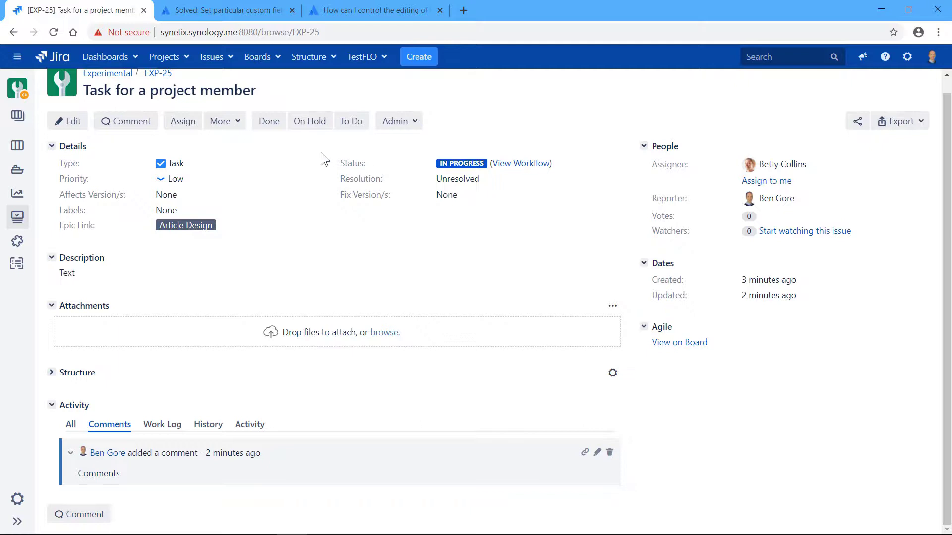
Resolve EXP-25 with status Done and resolution Done.
{"action": "left_click", "coordinate": [272, 128]}
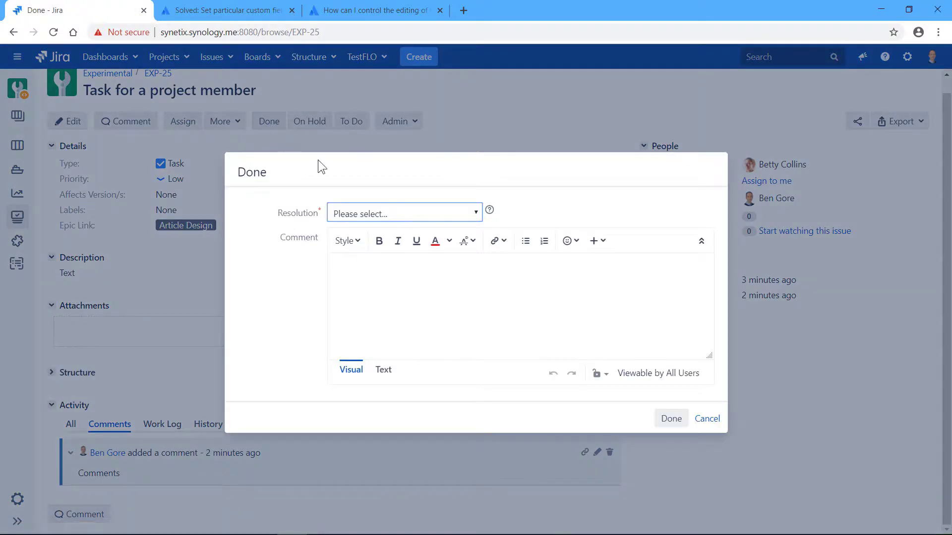
{"action": "left_click", "coordinate": [459, 219]}
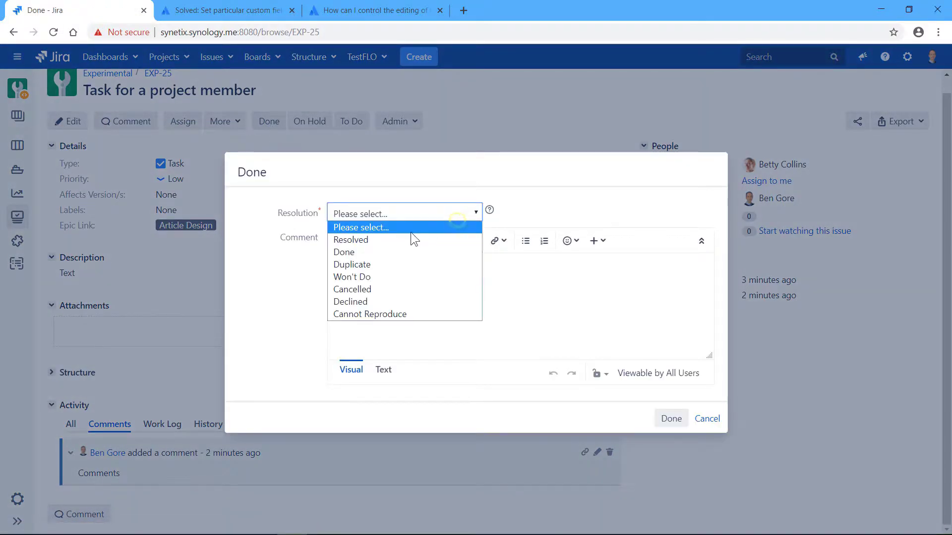
{"action": "left_click", "coordinate": [391, 251]}
{"action": "left_click", "coordinate": [656, 417]}
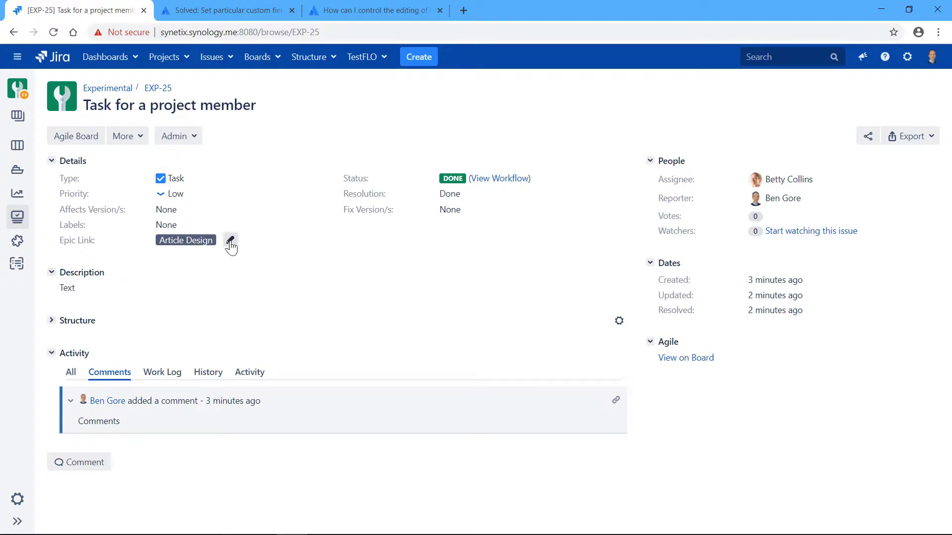
Try changing the epic link to Another work order 3, then cancel the change.
{"action": "left_click", "coordinate": [230, 241]}
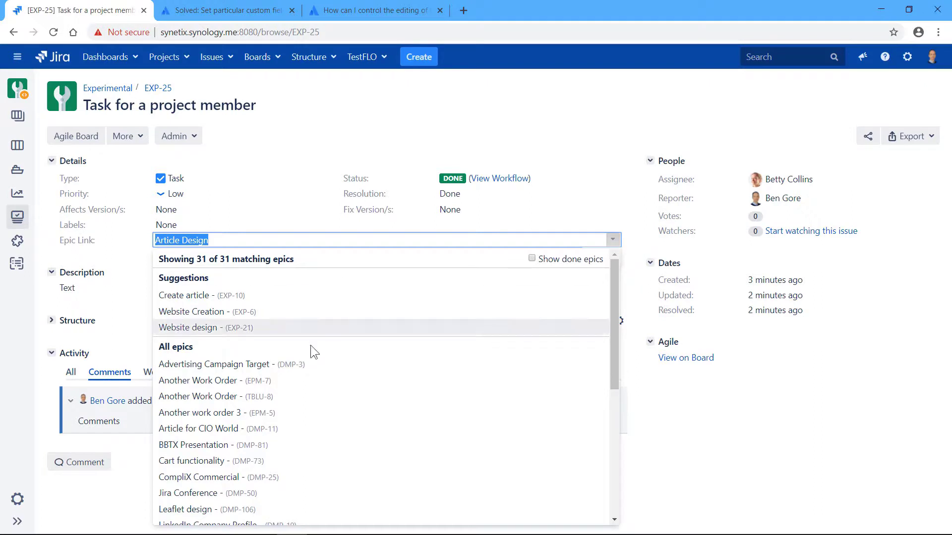
{"action": "left_click", "coordinate": [225, 412]}
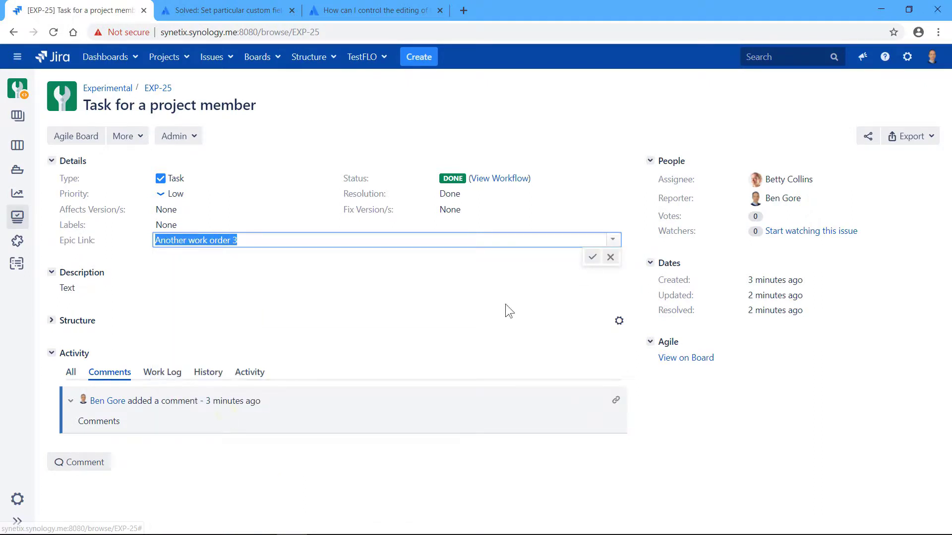
{"action": "left_click", "coordinate": [593, 257]}
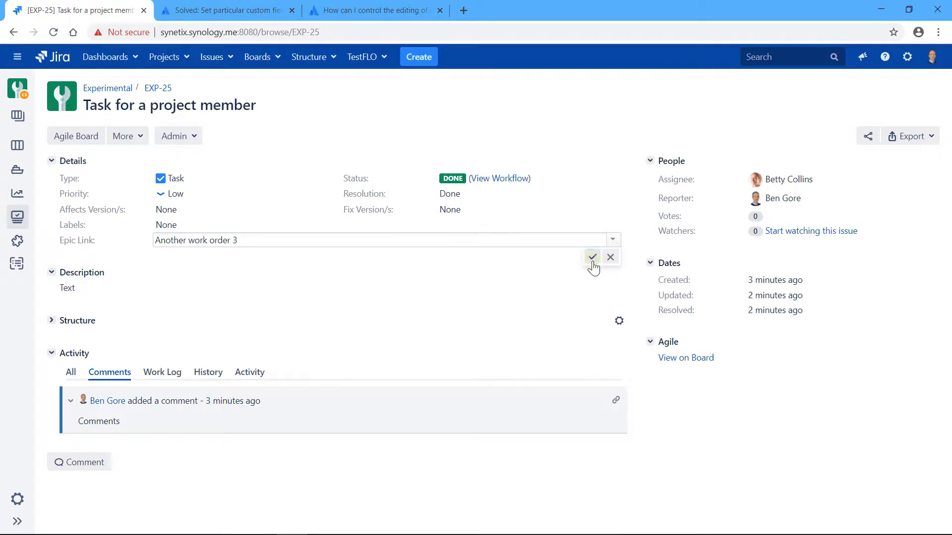
{"action": "left_click", "coordinate": [593, 257]}
{"action": "left_click", "coordinate": [612, 257]}
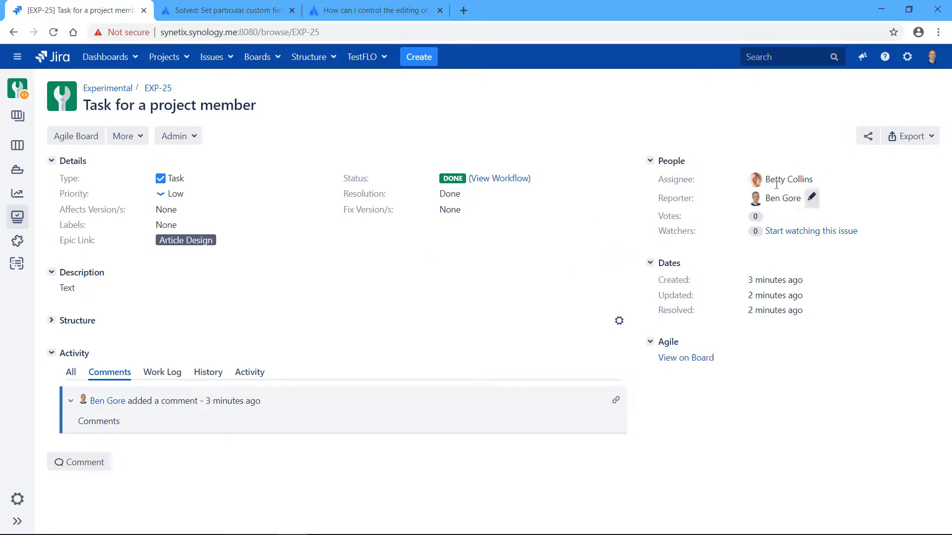
Reassign EXP-25 to its reporter, found by searching 'be'.
{"action": "left_click", "coordinate": [819, 182]}
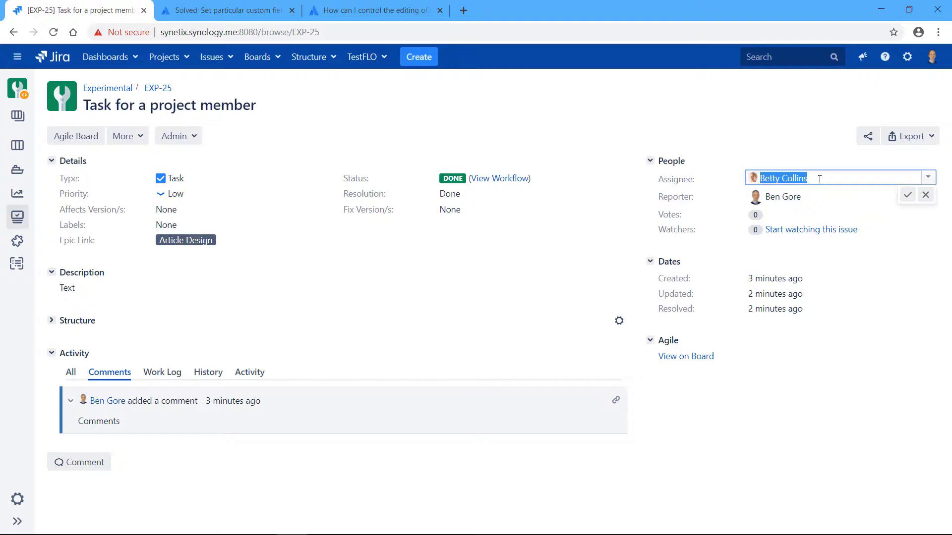
{"action": "type", "text": "be"}
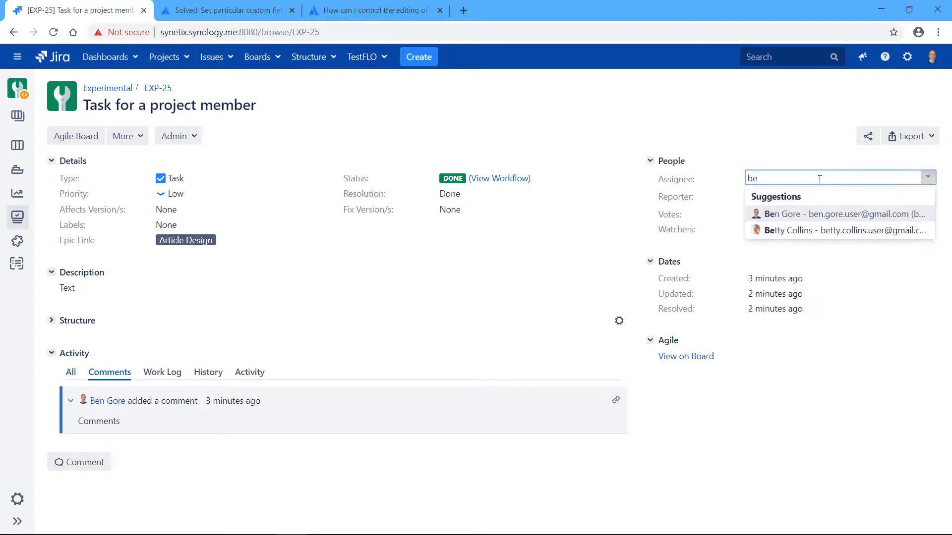
{"action": "left_click", "coordinate": [802, 217]}
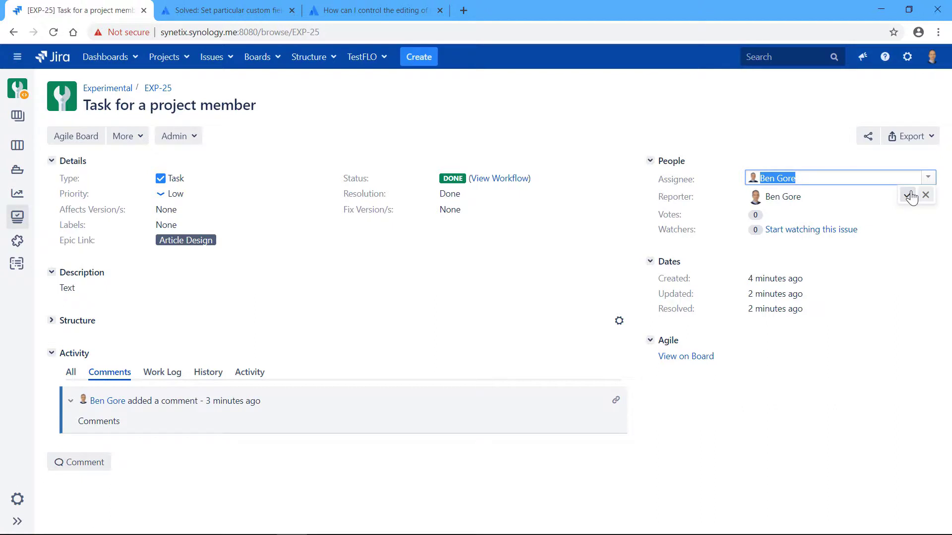
{"action": "left_click", "coordinate": [910, 195]}
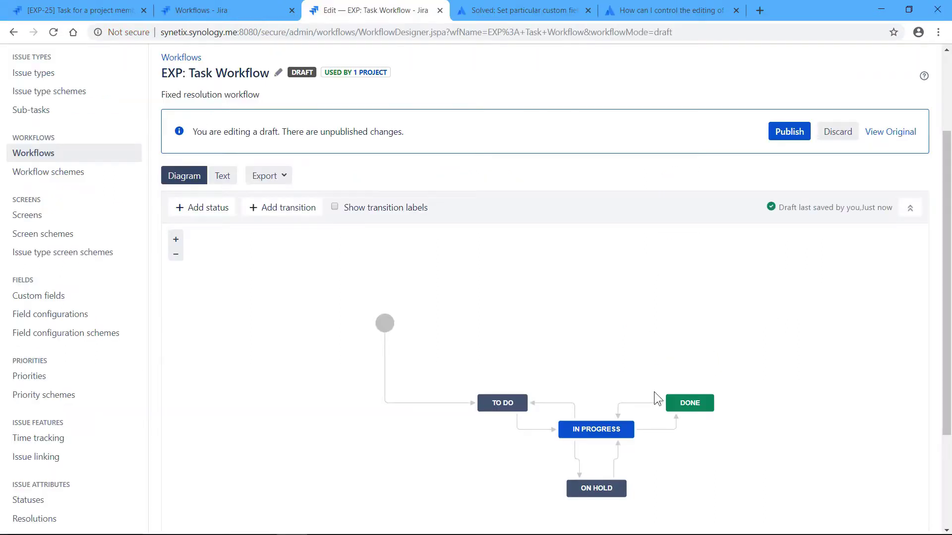
Select the DONE status in the workflow diagram and view its step properties.
{"action": "left_click", "coordinate": [694, 406]}
{"action": "left_click", "coordinate": [699, 408]}
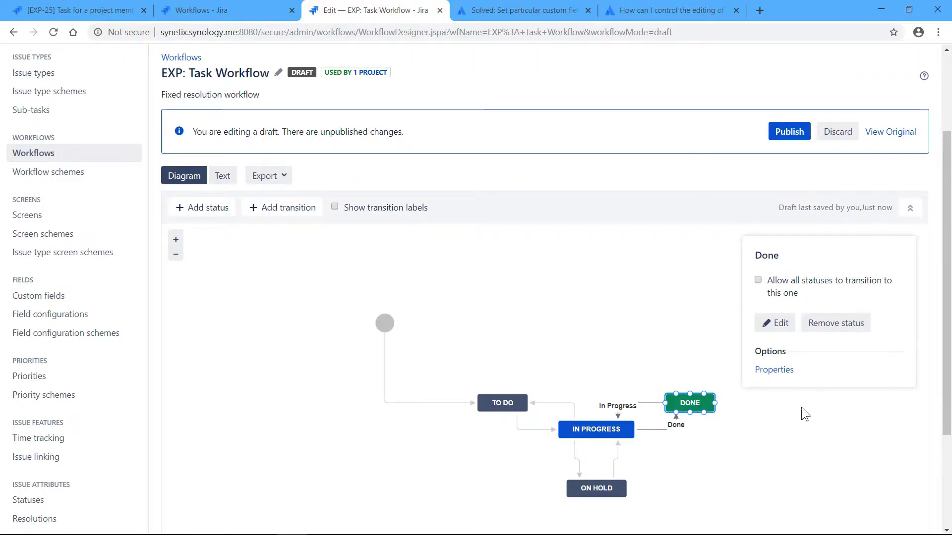
{"action": "left_click", "coordinate": [773, 372]}
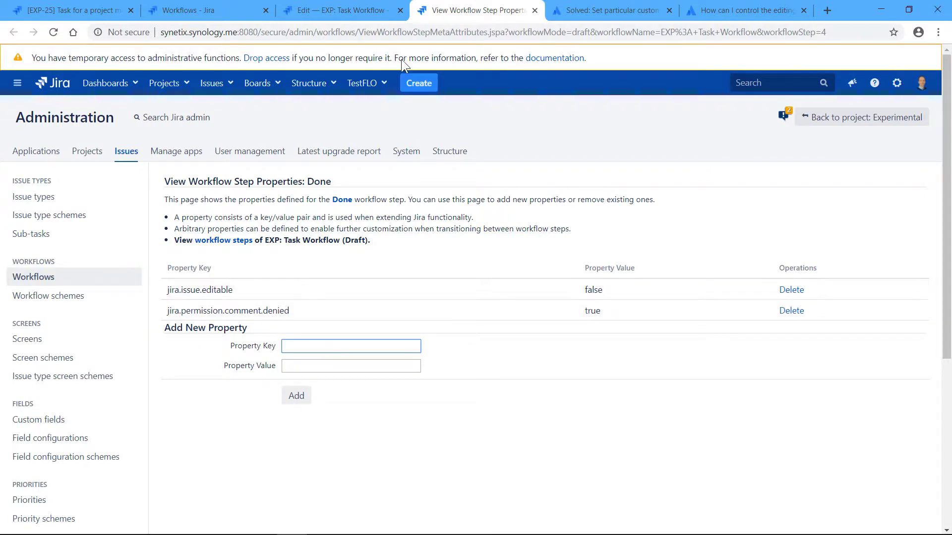
Switch back to EXP-25 and reload it, confirming Done status and the Article Design epic.
{"action": "key", "text": "ctrl+1"}
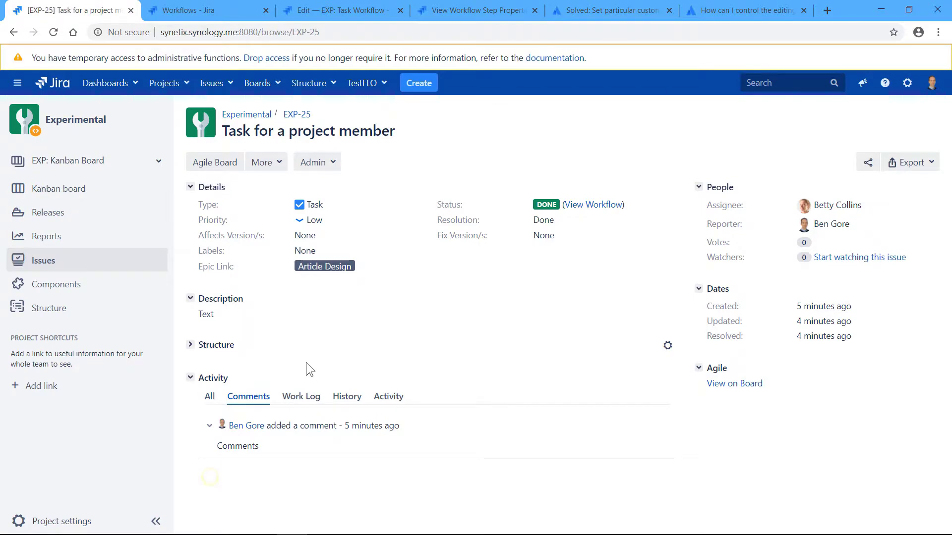
{"action": "left_click", "coordinate": [311, 399]}
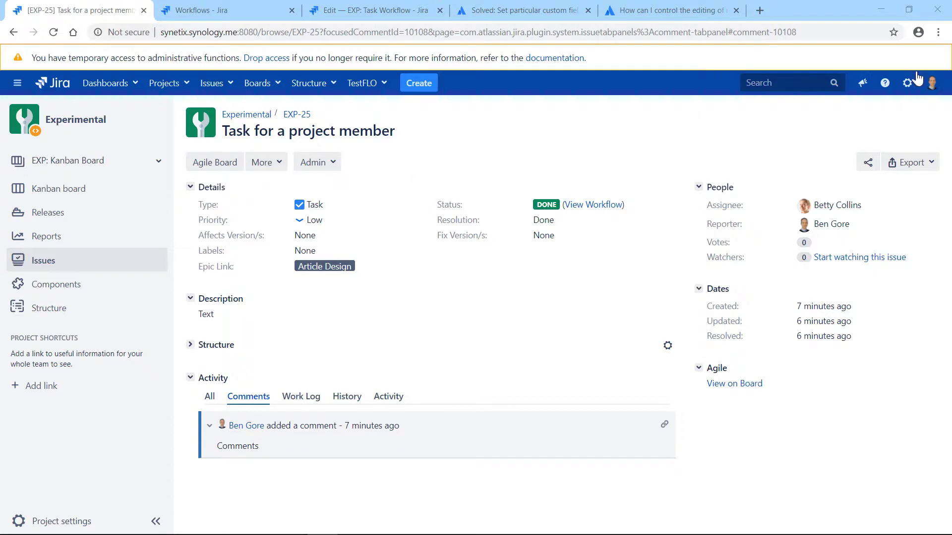
{"action": "left_click", "coordinate": [932, 83]}
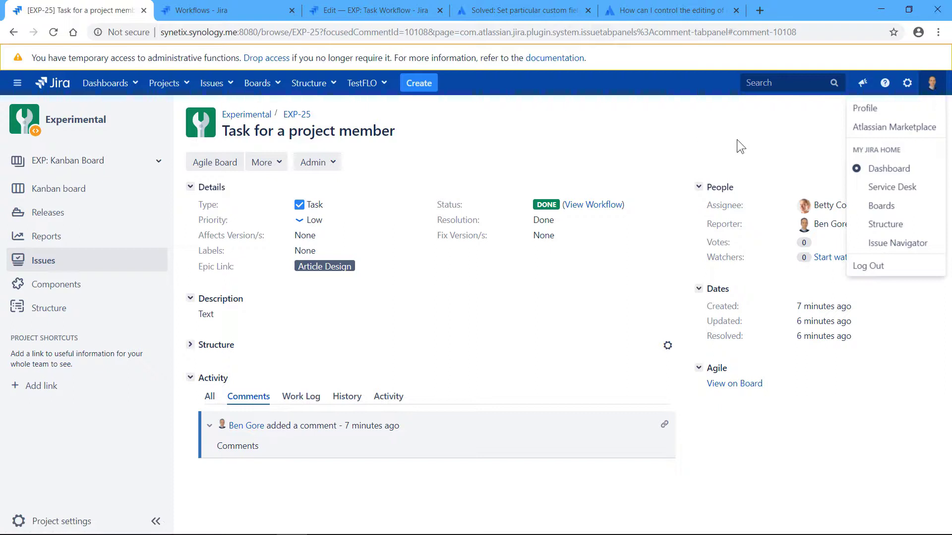
{"action": "left_click", "coordinate": [715, 128]}
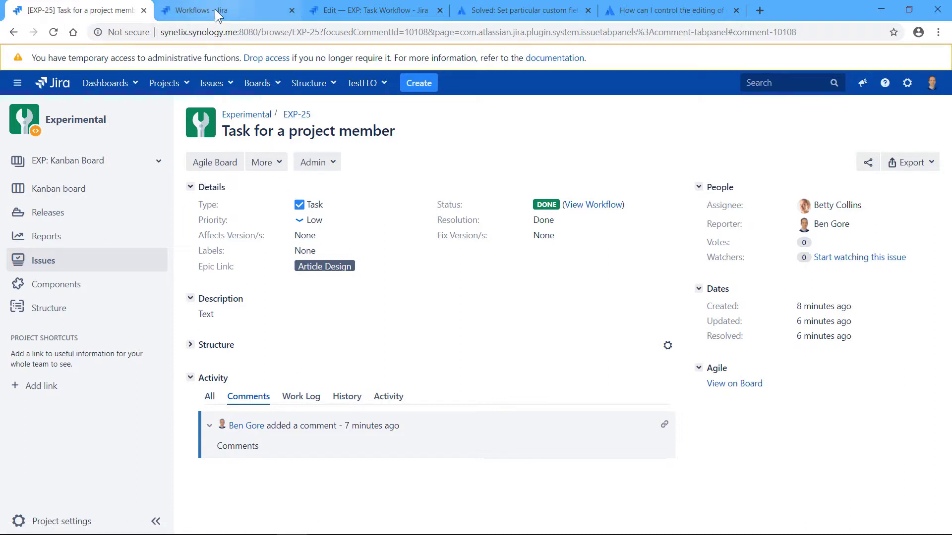
Inspect the In Progress transition's Project Manager role condition without adding a new condition.
{"action": "left_click", "coordinate": [330, 10]}
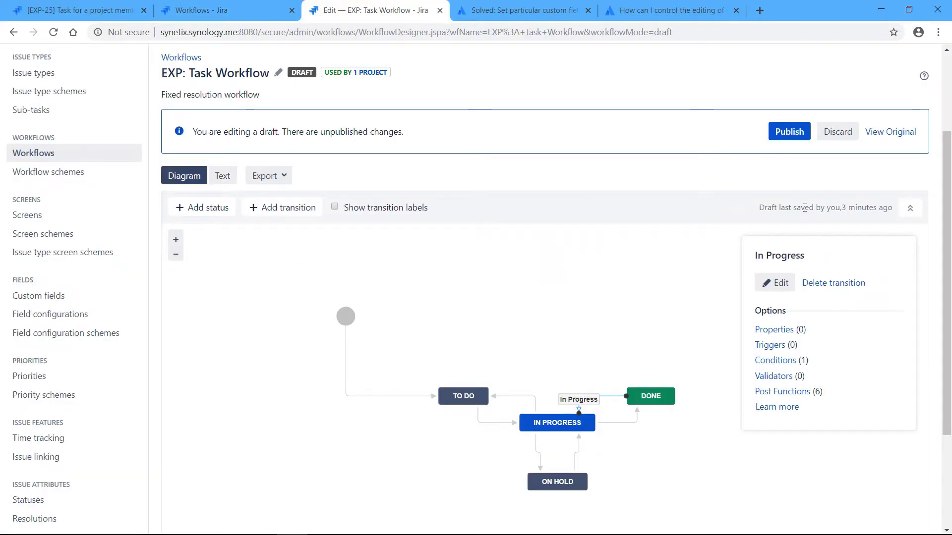
{"action": "left_click_drag", "start_coordinate": [947, 198], "coordinate": [947, 234]}
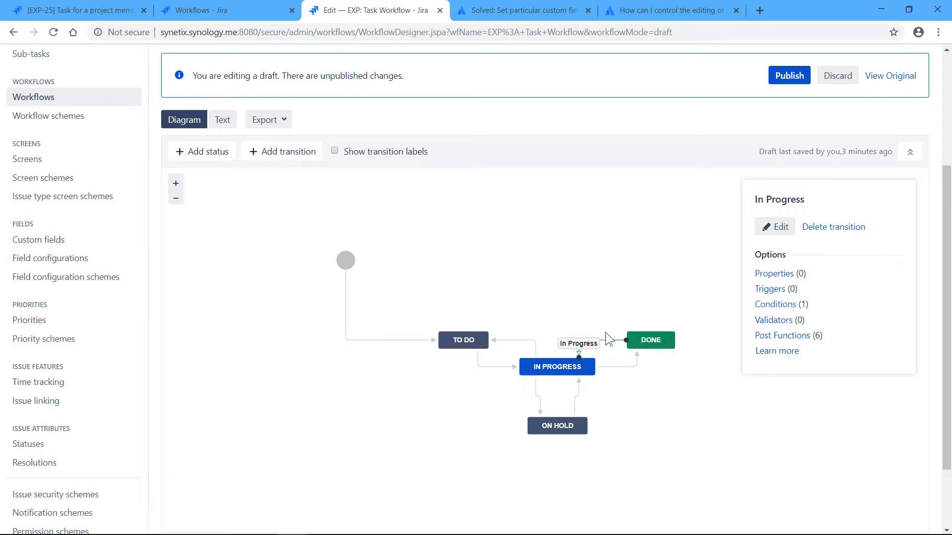
{"action": "left_click", "coordinate": [778, 305]}
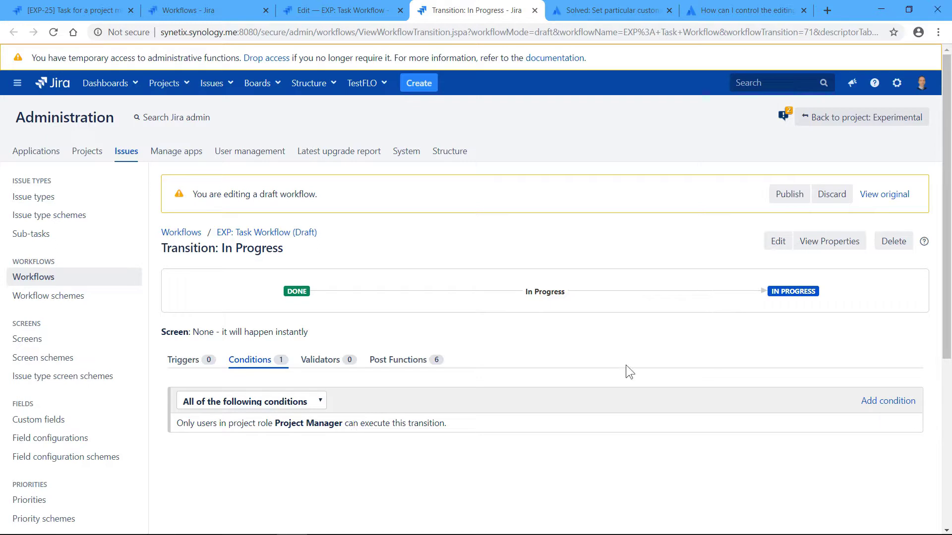
{"action": "scroll", "coordinate": [949, 291], "scroll_direction": "down", "scroll_amount": 2}
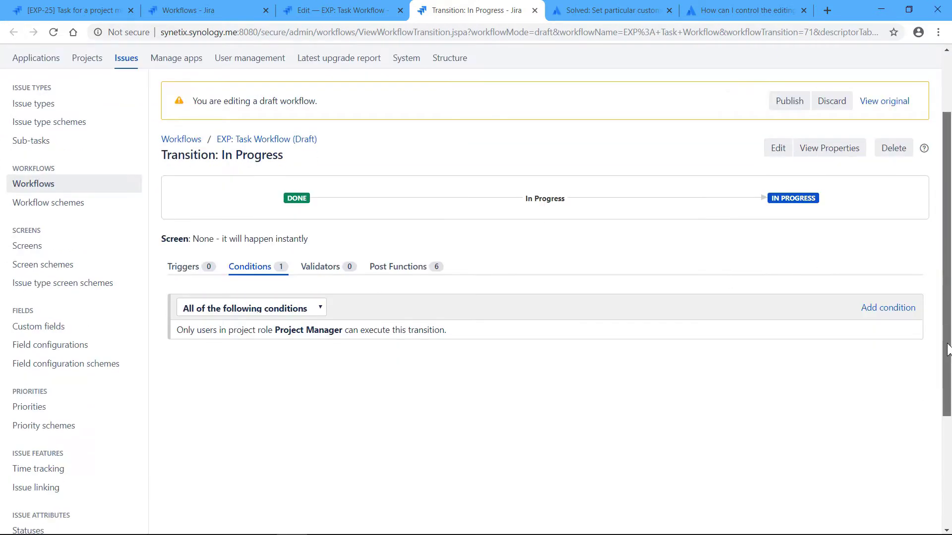
{"action": "left_click", "coordinate": [880, 311]}
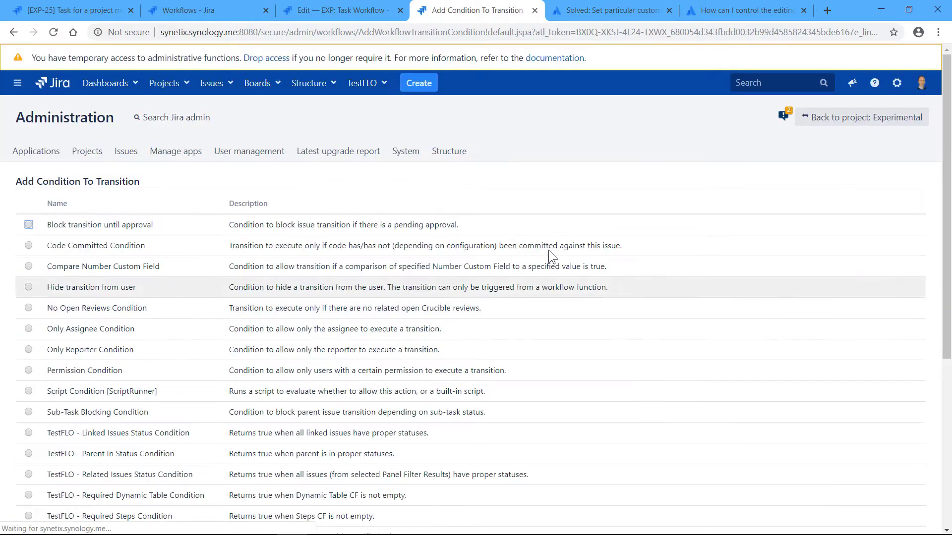
{"action": "scroll", "coordinate": [946, 209], "scroll_direction": "down", "scroll_amount": 5}
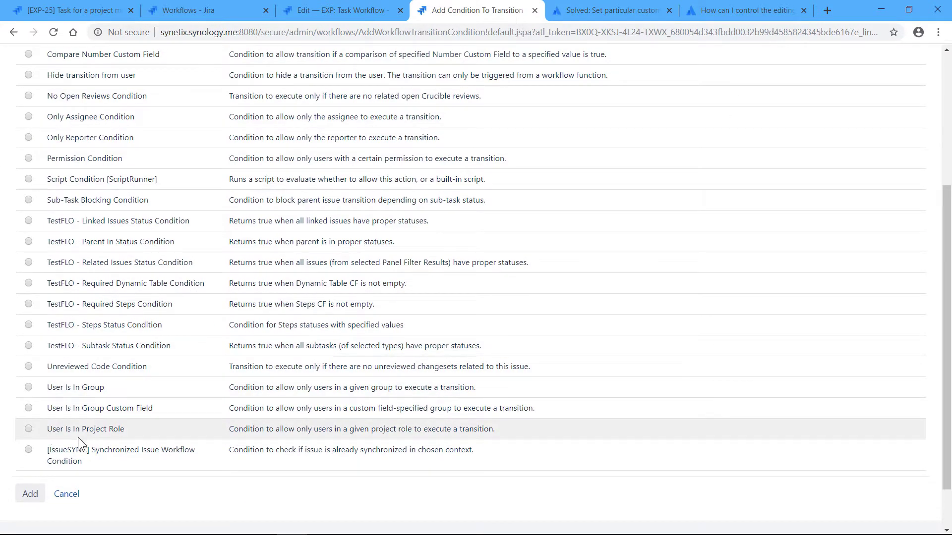
{"action": "left_click", "coordinate": [70, 494]}
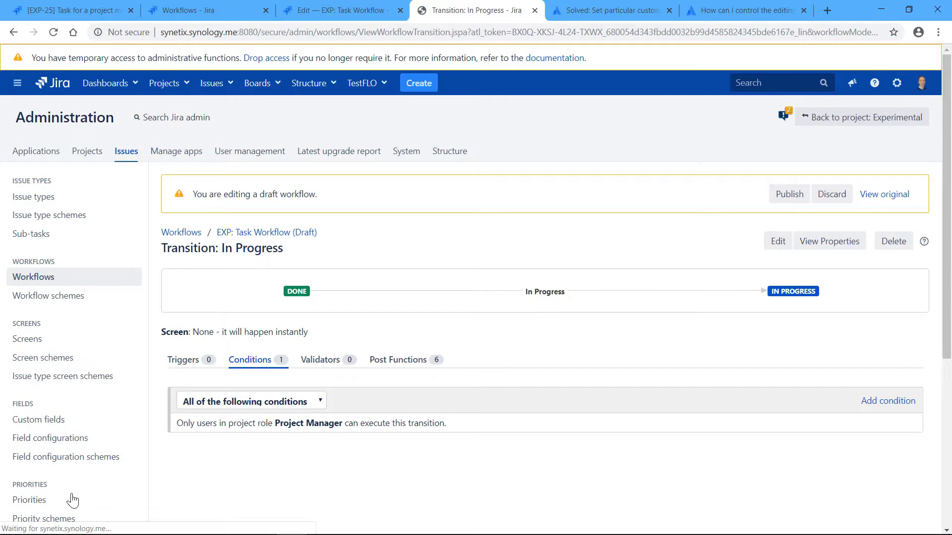
Discard the EXP: Task Workflow draft.
{"action": "left_click", "coordinate": [534, 11]}
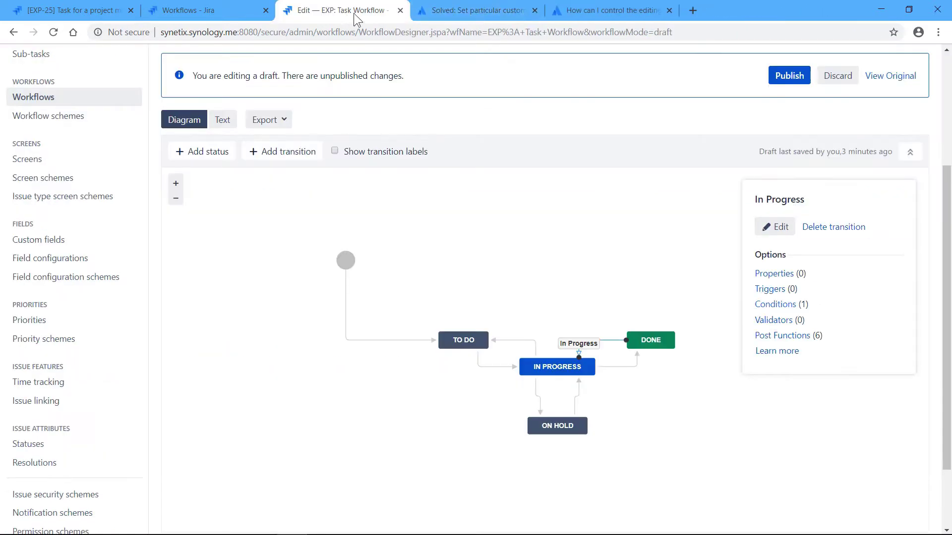
{"action": "left_click", "coordinate": [845, 77]}
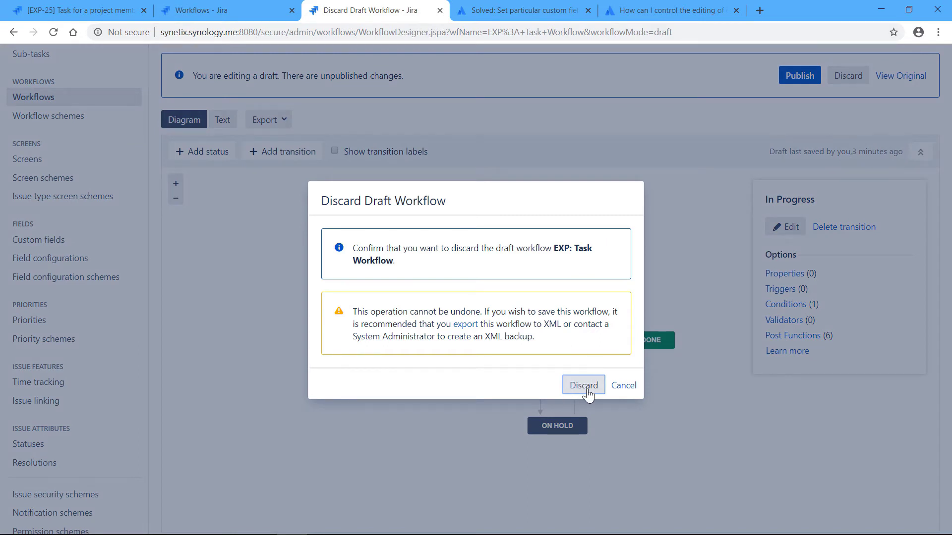
{"action": "left_click", "coordinate": [585, 388]}
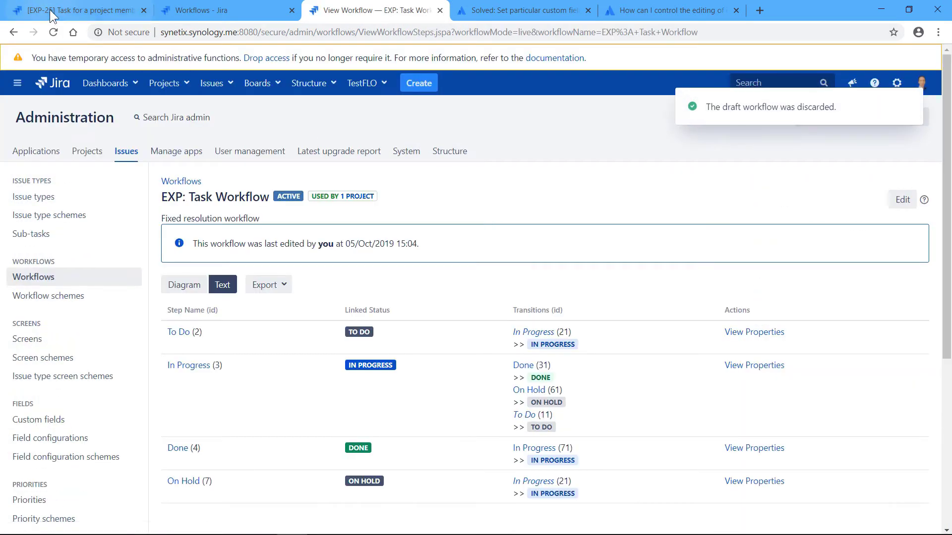
Go to the Experimental project's Users and roles settings.
{"action": "left_click", "coordinate": [50, 9]}
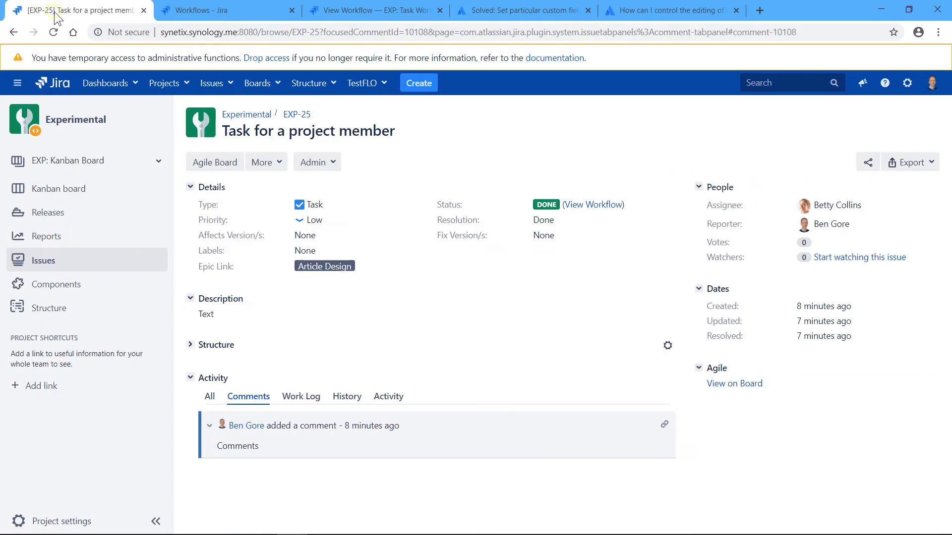
{"action": "left_click", "coordinate": [42, 522]}
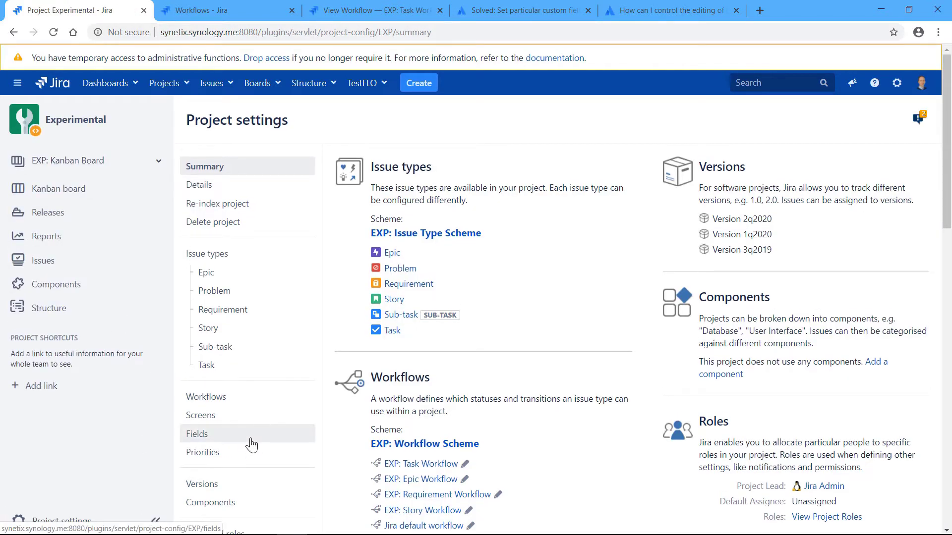
{"action": "scroll", "coordinate": [252, 437], "scroll_direction": "down", "scroll_amount": 3}
{"action": "left_click", "coordinate": [221, 416]}
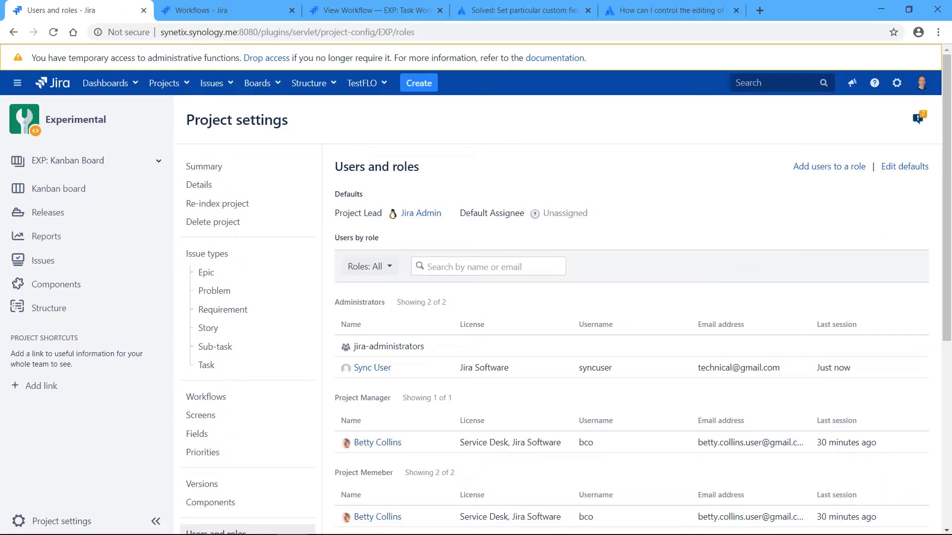
{"action": "scroll", "coordinate": [671, 303], "scroll_direction": "down", "scroll_amount": 3}
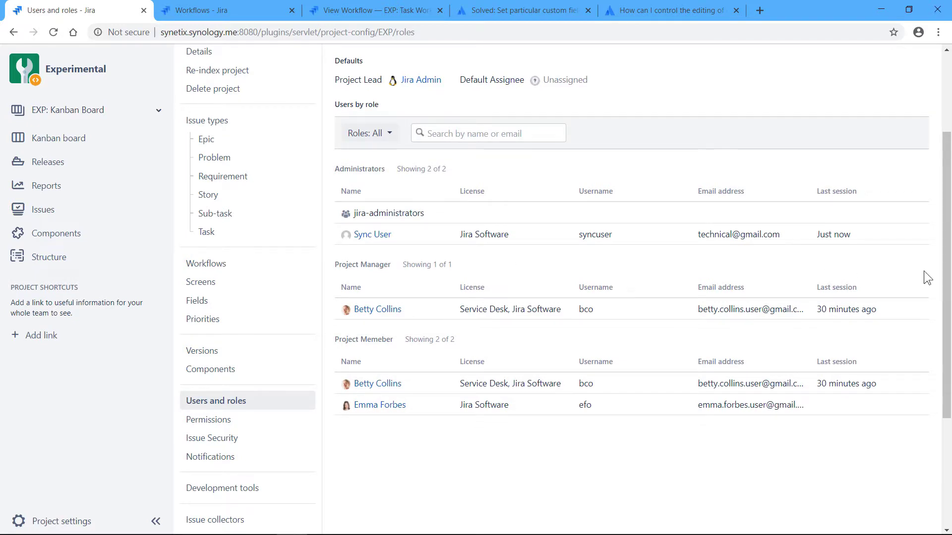
{"action": "scroll", "coordinate": [922, 248], "scroll_direction": "up", "scroll_amount": 3}
Add the EXP-25 reporter to the project's Project Manager role.
{"action": "left_click", "coordinate": [837, 167]}
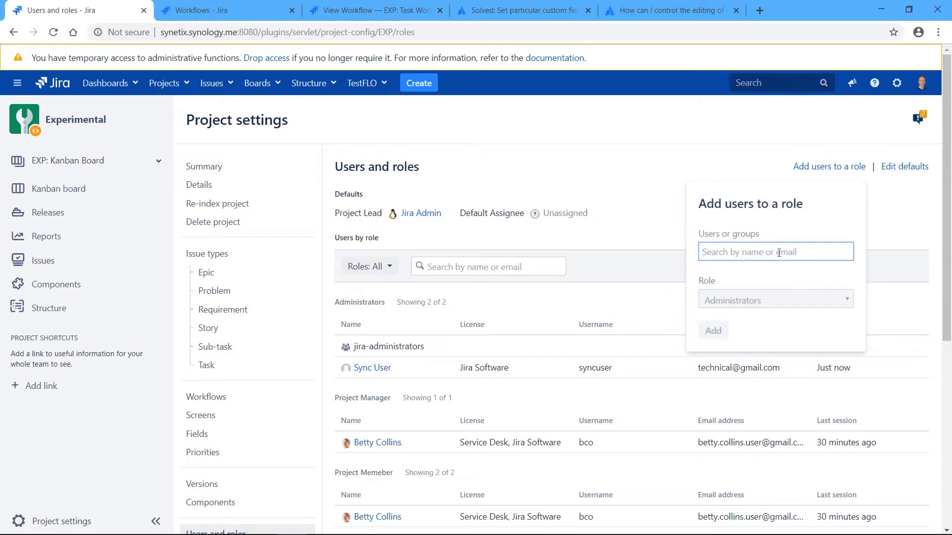
{"action": "type", "text": "bgo"}
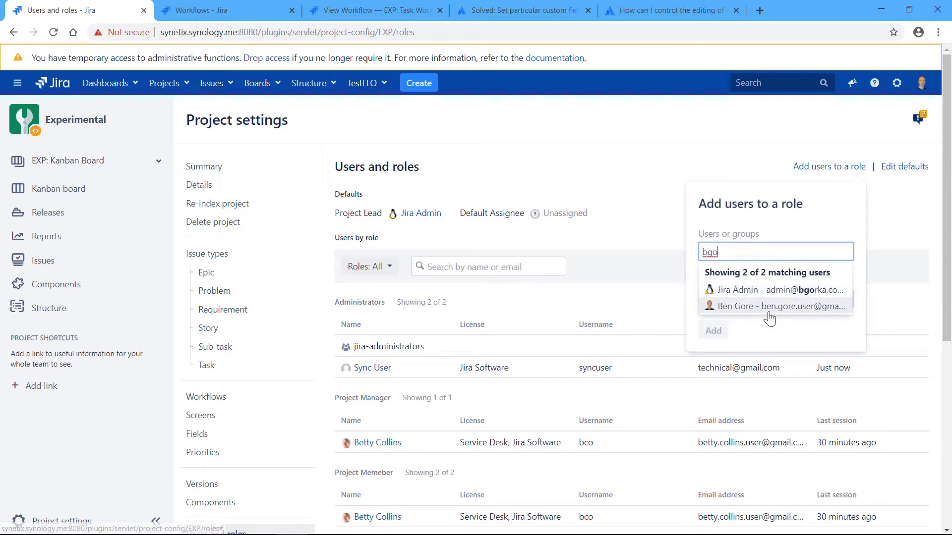
{"action": "left_click", "coordinate": [766, 307]}
{"action": "left_click", "coordinate": [739, 311]}
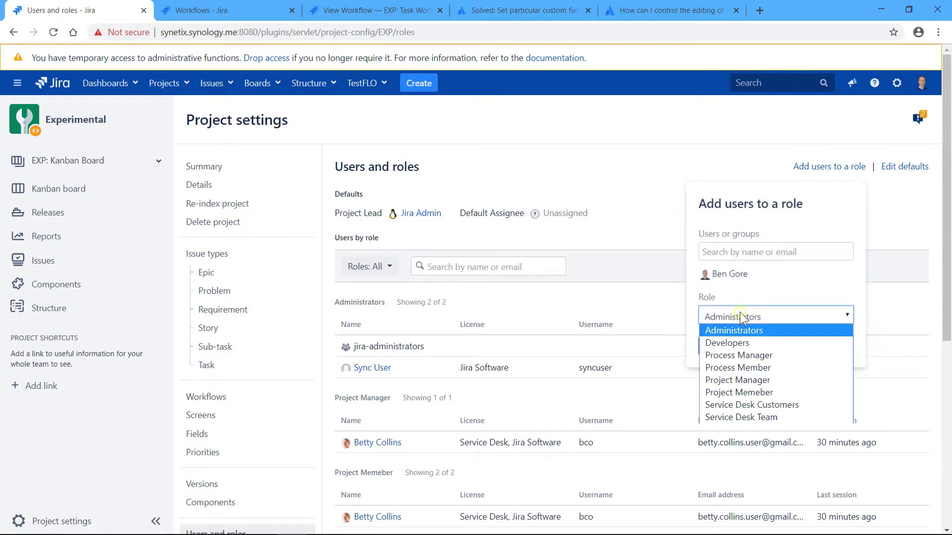
{"action": "left_click", "coordinate": [743, 380]}
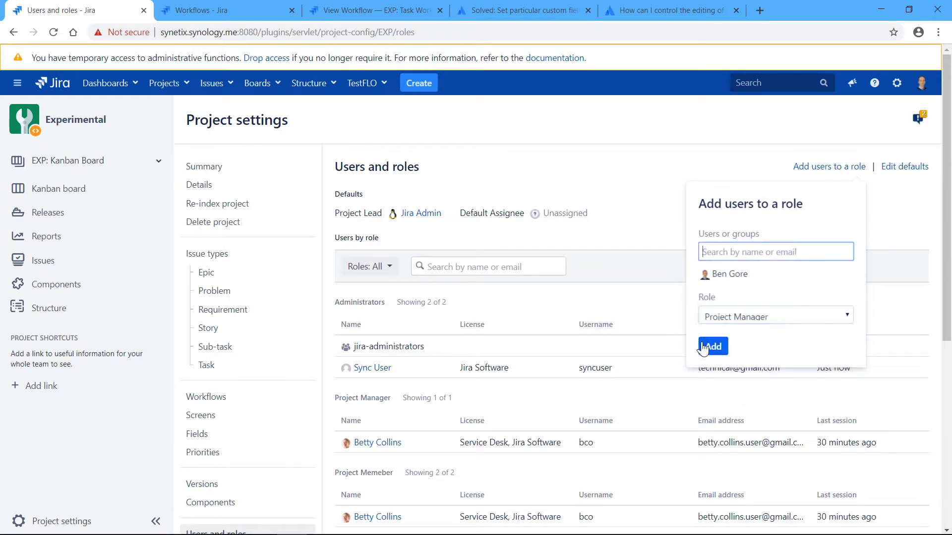
{"action": "left_click", "coordinate": [703, 346]}
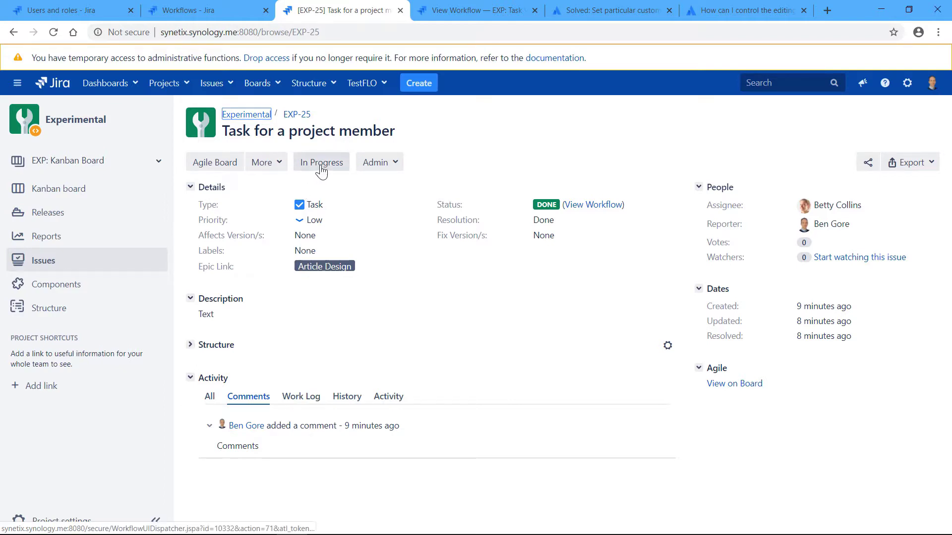
Move EXP-25 back to In Progress and append 'added' so the description reads 'Text added'.
{"action": "left_click", "coordinate": [322, 166]}
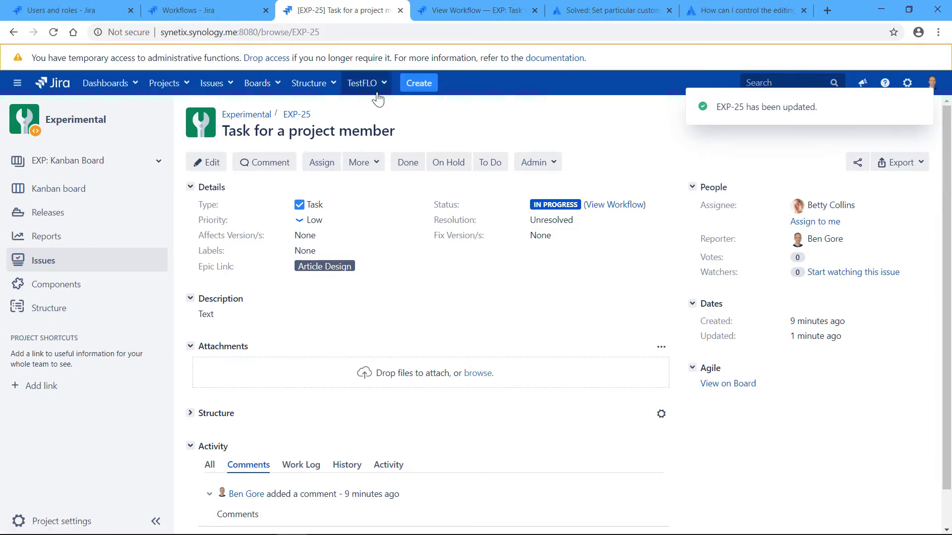
{"action": "left_click", "coordinate": [60, 34]}
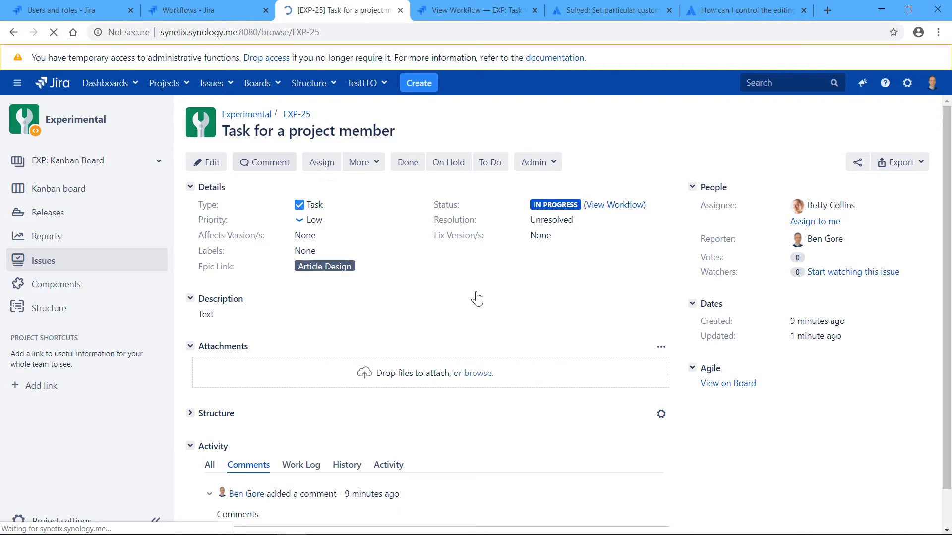
{"action": "scroll", "coordinate": [480, 310], "scroll_direction": "down", "scroll_amount": 1}
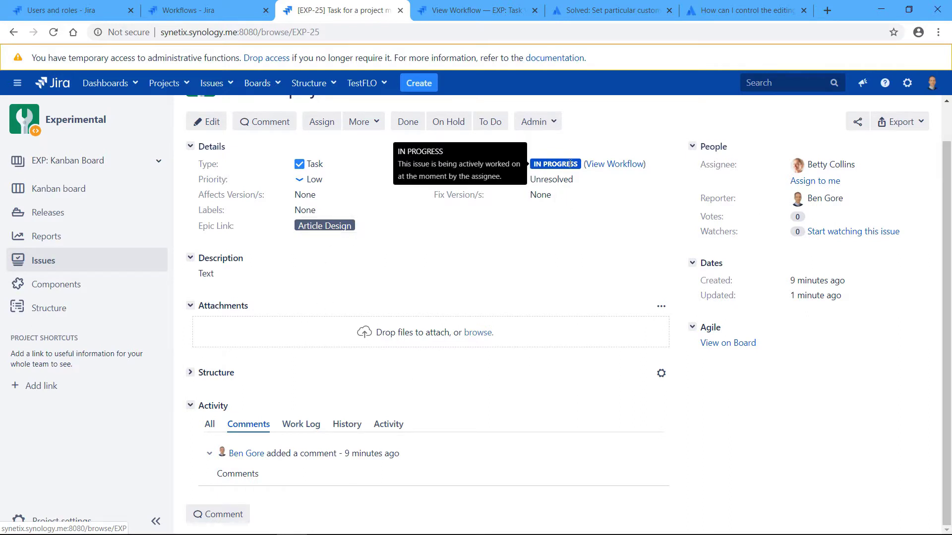
{"action": "left_click", "coordinate": [218, 272]}
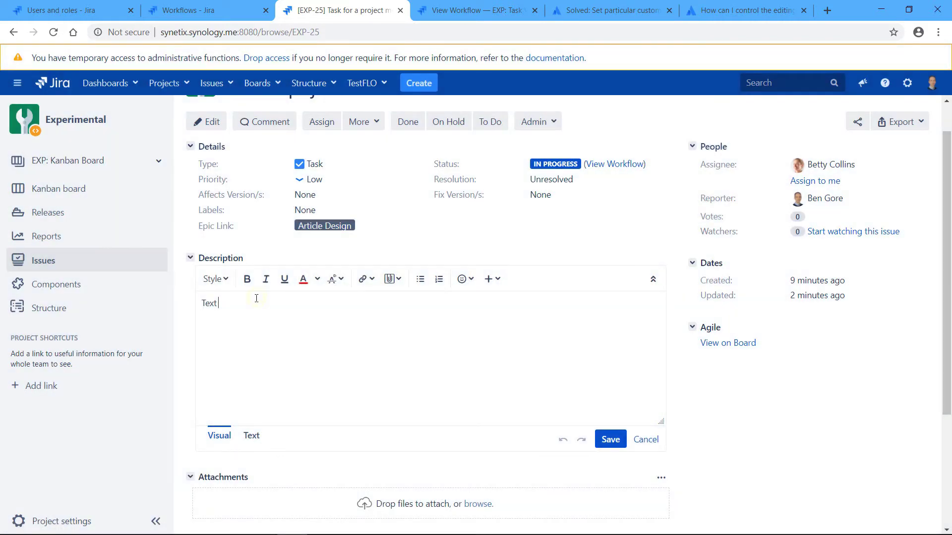
{"action": "type", "text": "added"}
{"action": "left_click", "coordinate": [610, 439]}
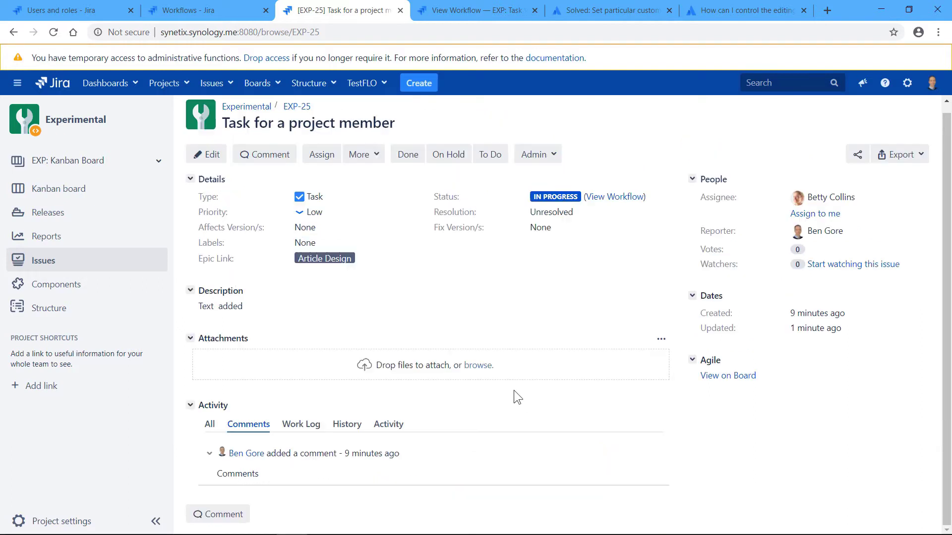
{"action": "scroll", "coordinate": [443, 352], "scroll_direction": "up", "scroll_amount": 1}
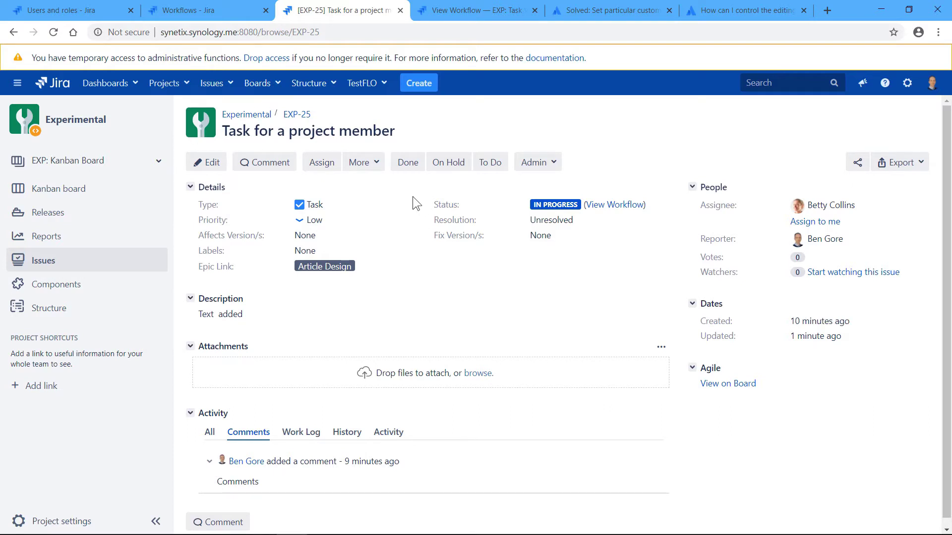
Transition EXP-25 to Done with resolution Done, then reload the issue page to verify.
{"action": "left_click", "coordinate": [409, 164]}
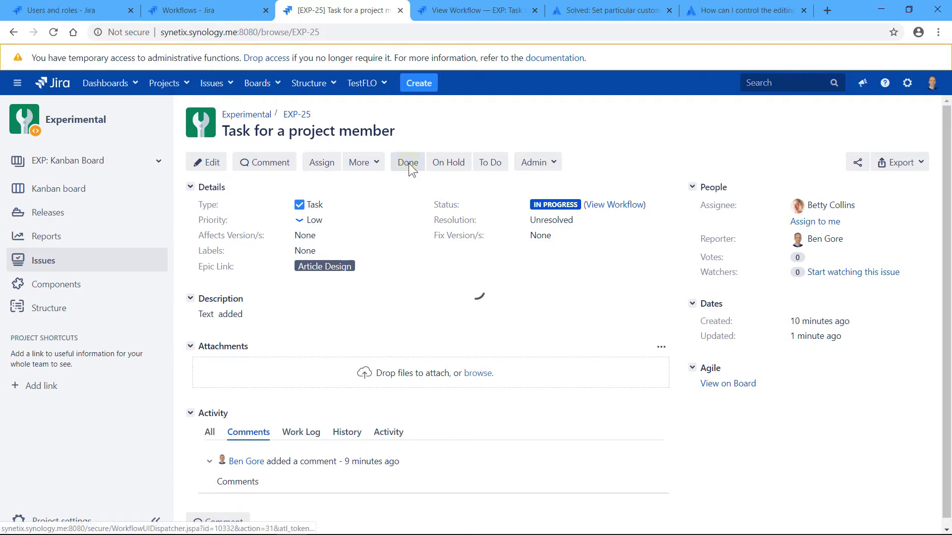
{"action": "left_click", "coordinate": [463, 210]}
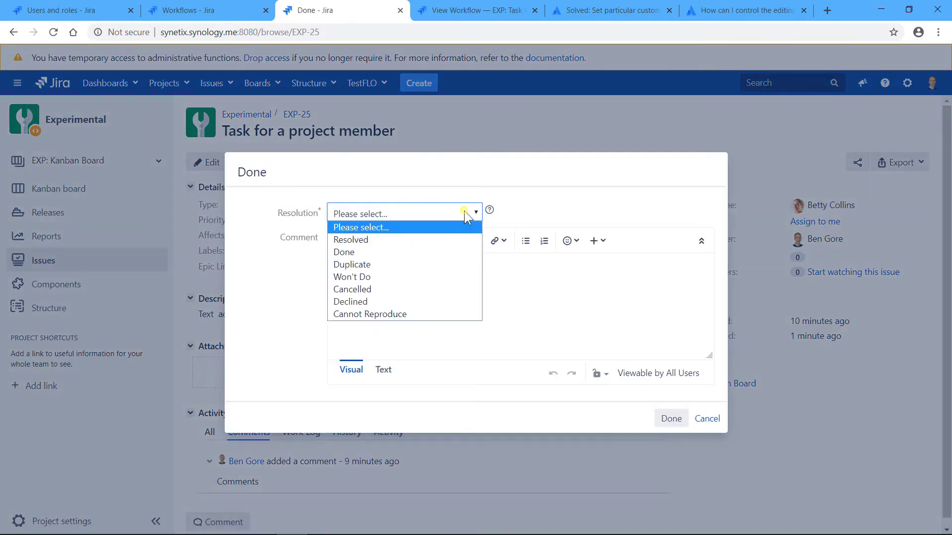
{"action": "left_click", "coordinate": [368, 239]}
{"action": "left_click", "coordinate": [376, 215]}
{"action": "left_click", "coordinate": [347, 250]}
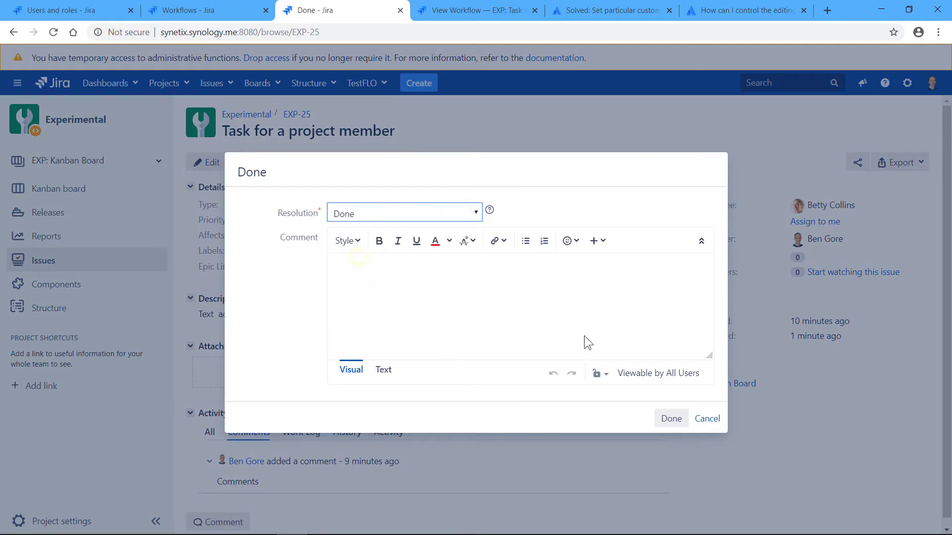
{"action": "left_click", "coordinate": [671, 419]}
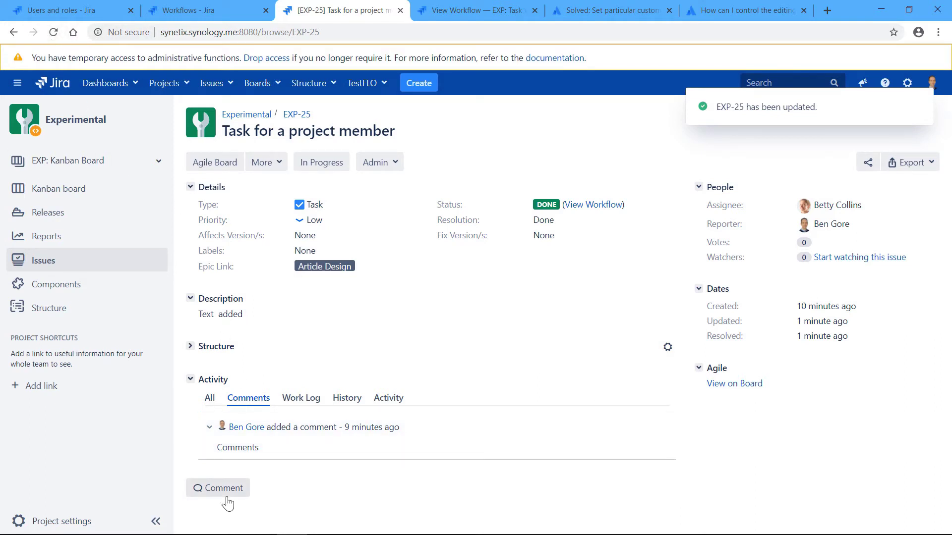
{"action": "left_click", "coordinate": [53, 33]}
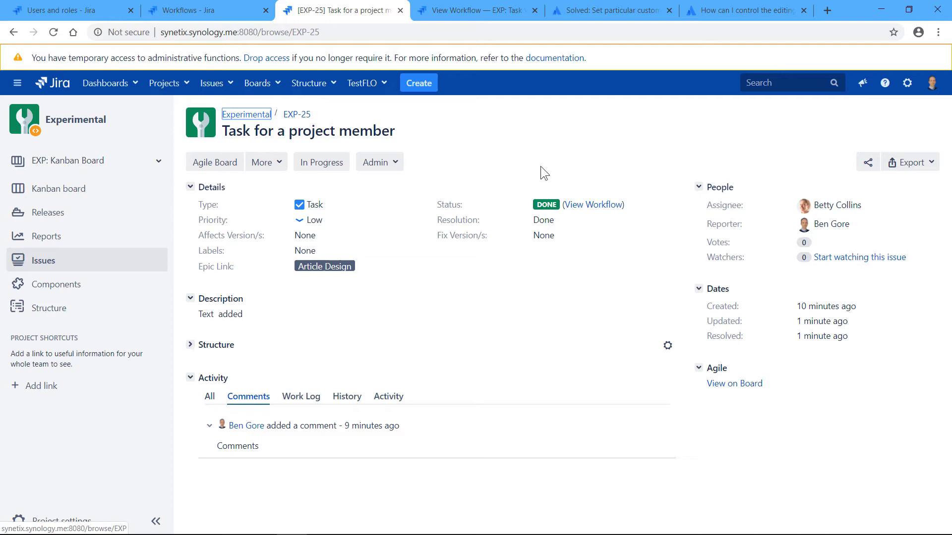
{"action": "left_click", "coordinate": [74, 15]}
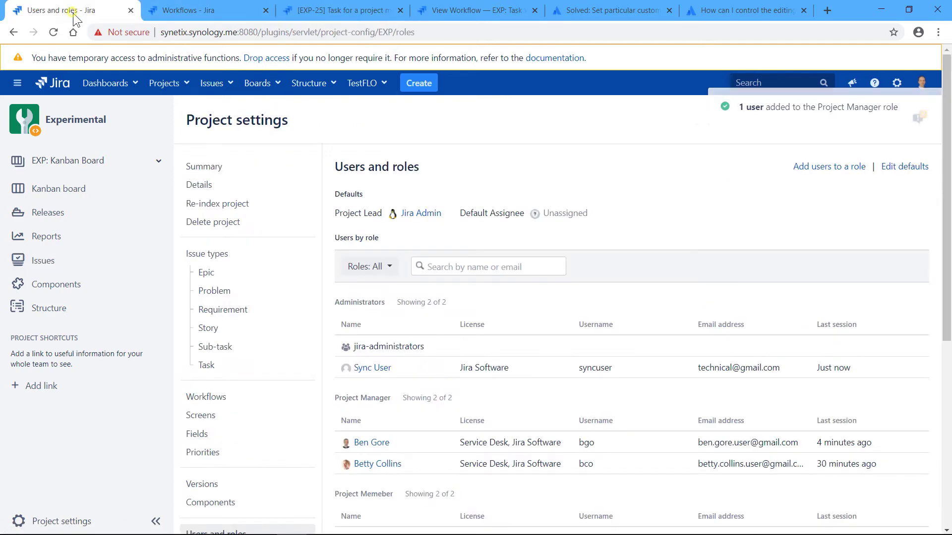
{"action": "scroll", "coordinate": [466, 451], "scroll_direction": "down", "scroll_amount": 3}
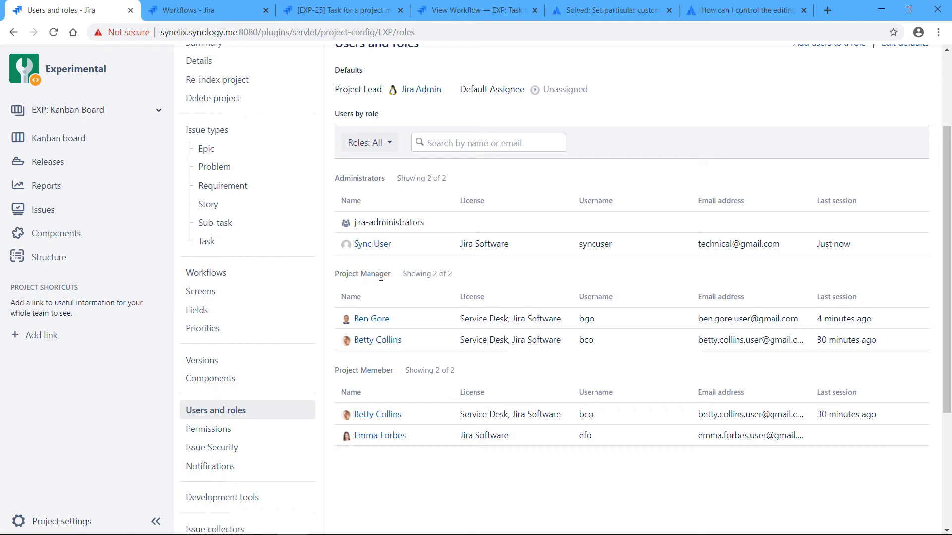
{"action": "left_click", "coordinate": [327, 11]}
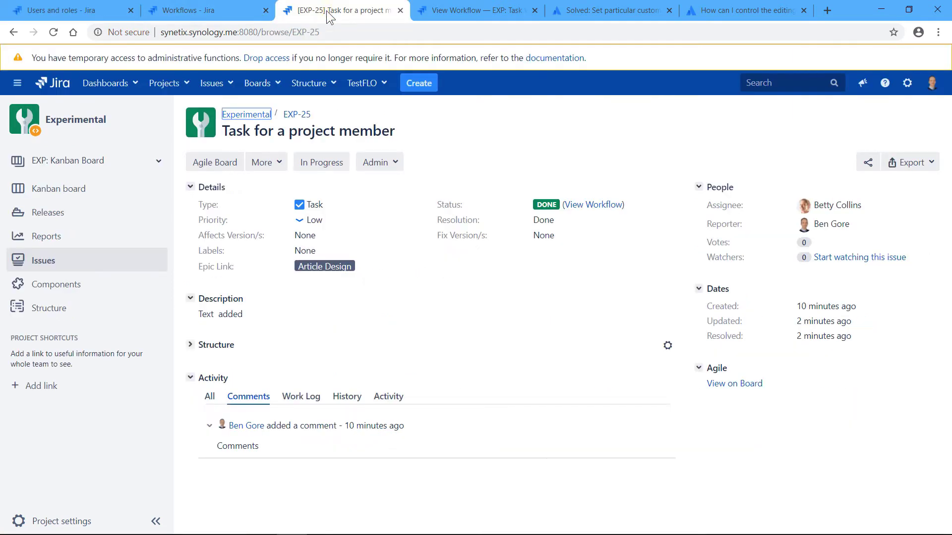